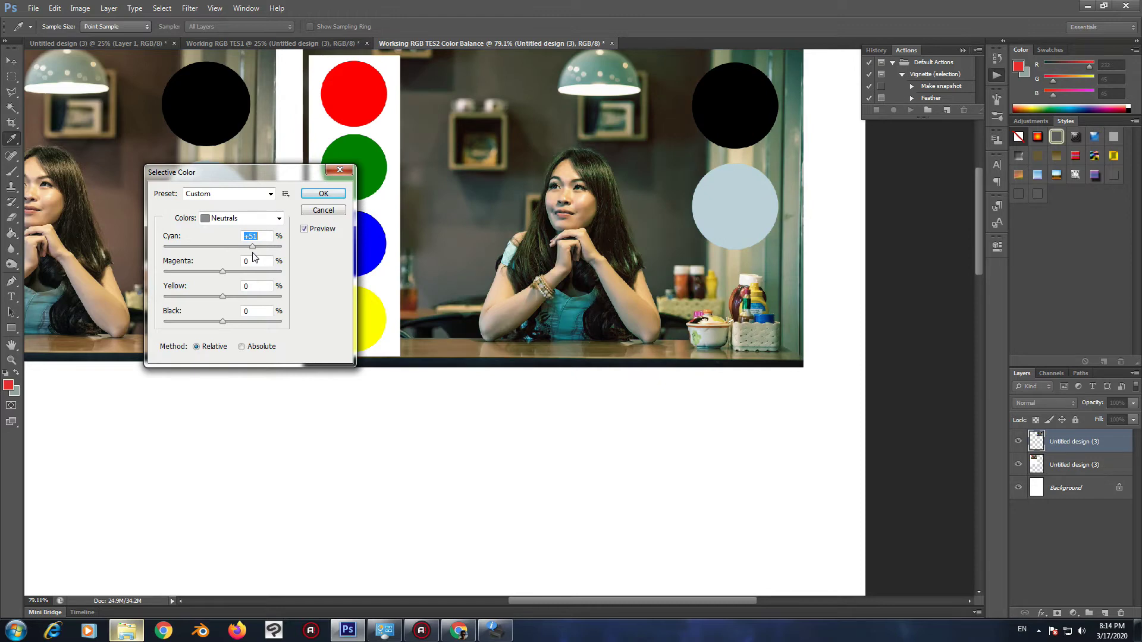
Return the Cyan, Yellow and Black values for Neutrals to 0% in Selective Color.
{"action": "left_click_drag", "start_coordinate": [255, 257], "coordinate": [220, 298]}
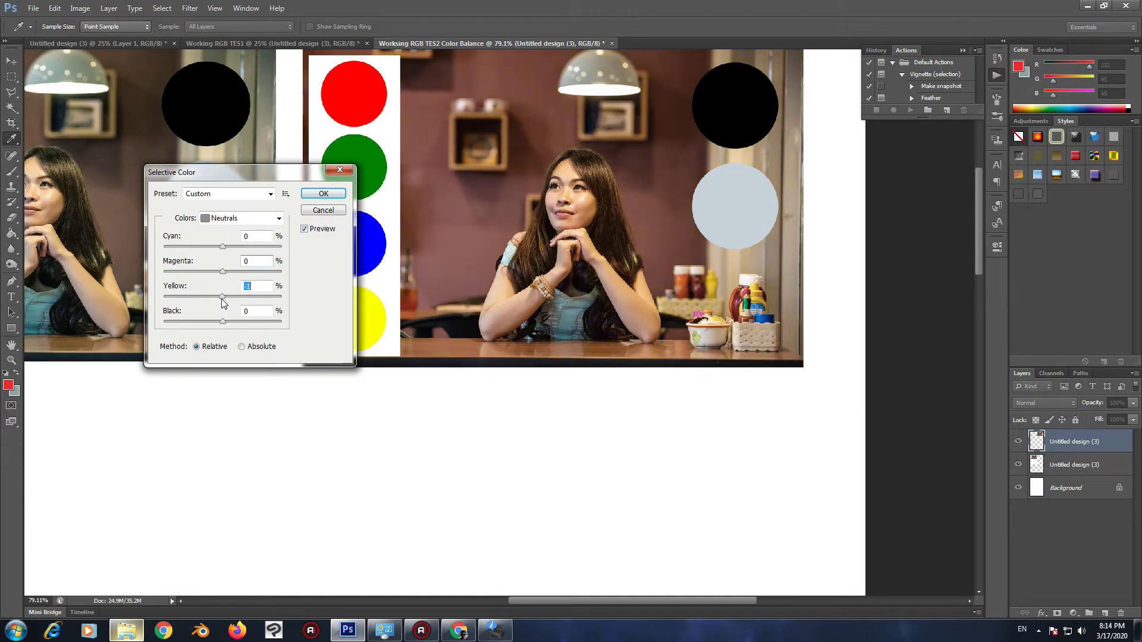
{"action": "left_click_drag", "start_coordinate": [221, 298], "coordinate": [217, 321]}
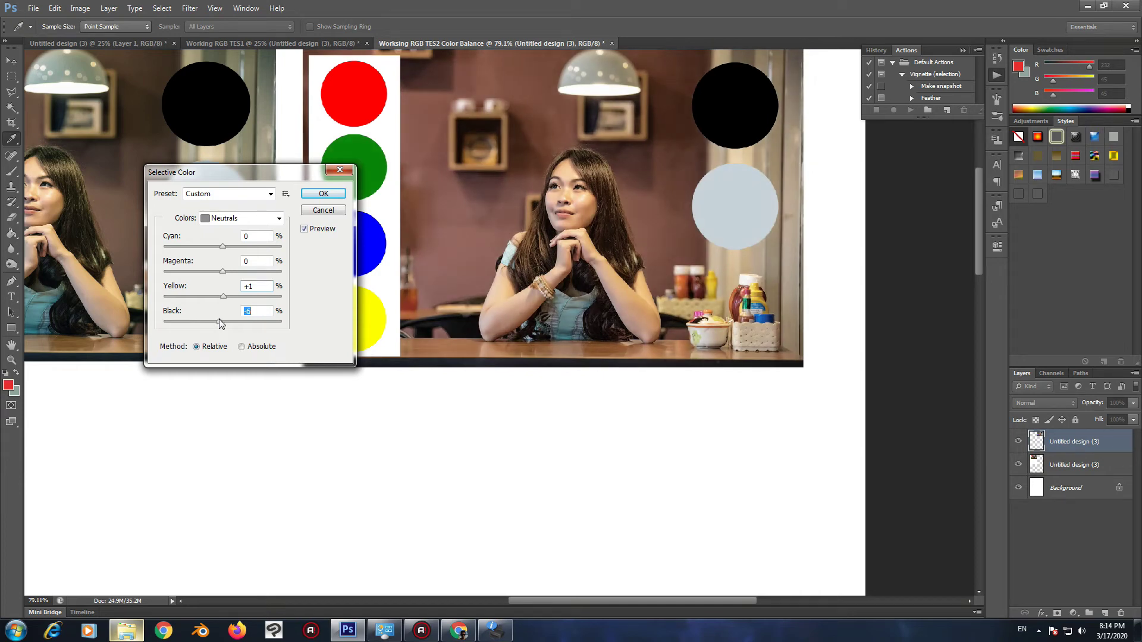
{"action": "key", "text": "Up"}
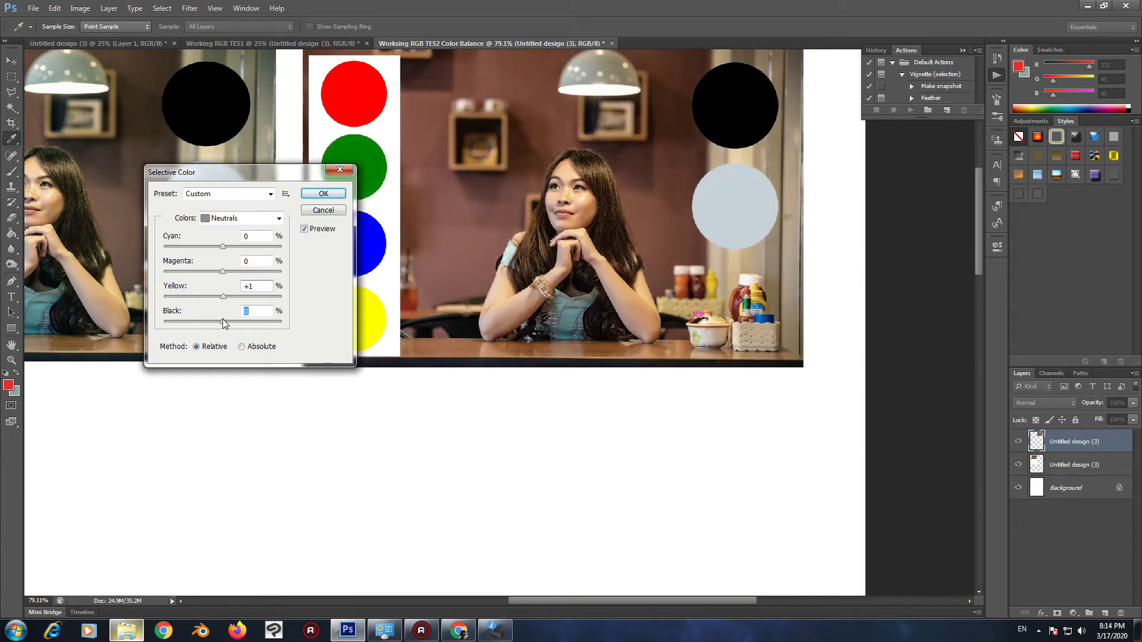
{"action": "left_click", "coordinate": [279, 219]}
{"action": "left_click", "coordinate": [278, 220]}
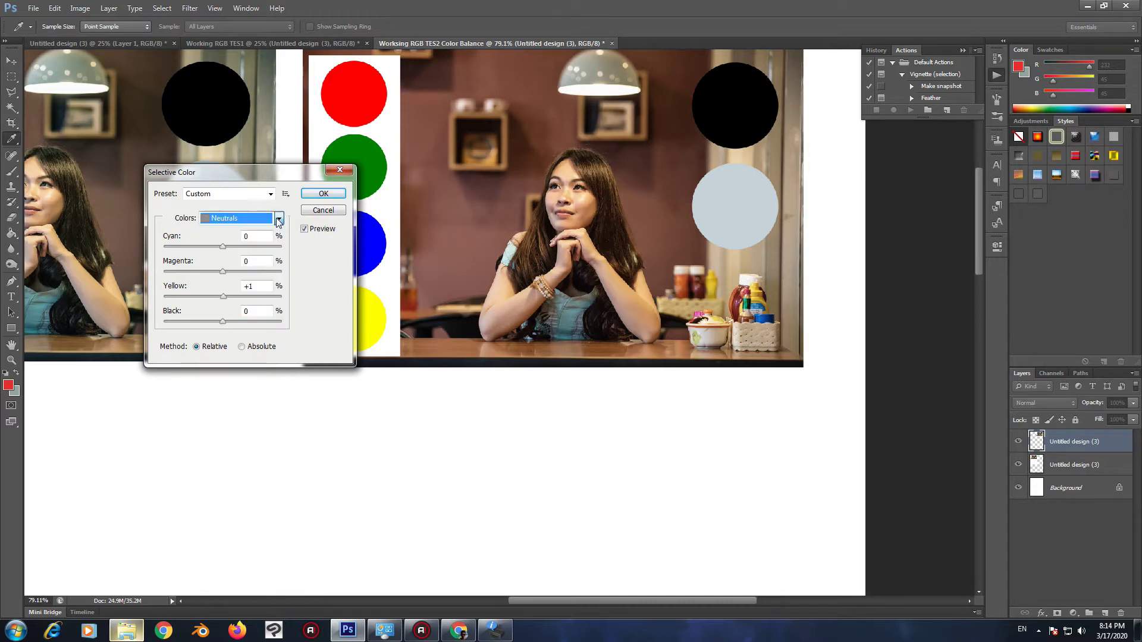
{"action": "left_click", "coordinate": [256, 286]}
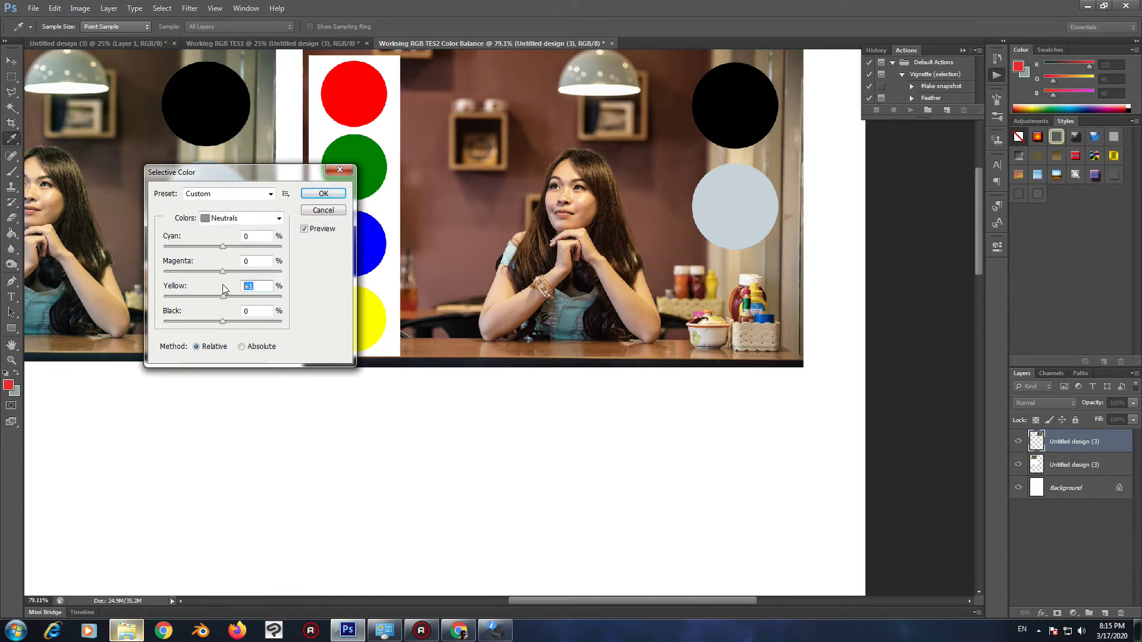
{"action": "type", "text": "0"}
Adjust Reds in Selective Color to Cyan +13, Magenta -10, Yellow -6 and Black -32%, and apply the correction.
{"action": "left_click", "coordinate": [279, 219]}
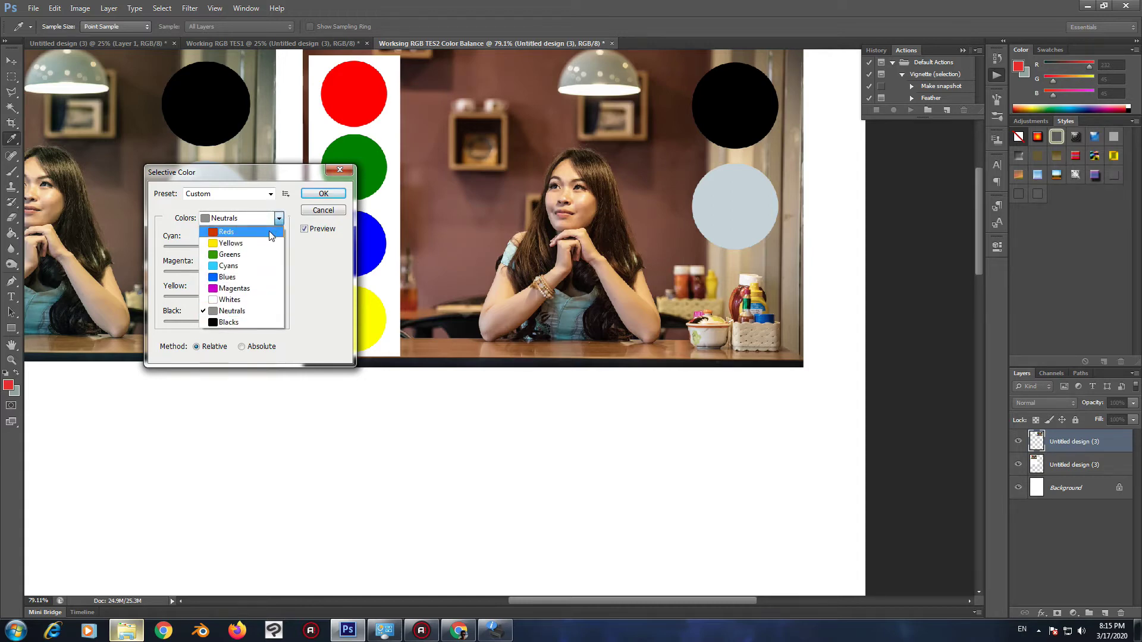
{"action": "left_click", "coordinate": [228, 232]}
{"action": "mouse_move", "coordinate": [225, 249]}
{"action": "left_mouse_down"}
{"action": "mouse_move", "coordinate": [184, 257]}
{"action": "mouse_move", "coordinate": [266, 260]}
{"action": "mouse_move", "coordinate": [209, 260]}
{"action": "mouse_move", "coordinate": [230, 253]}
{"action": "left_mouse_up"}
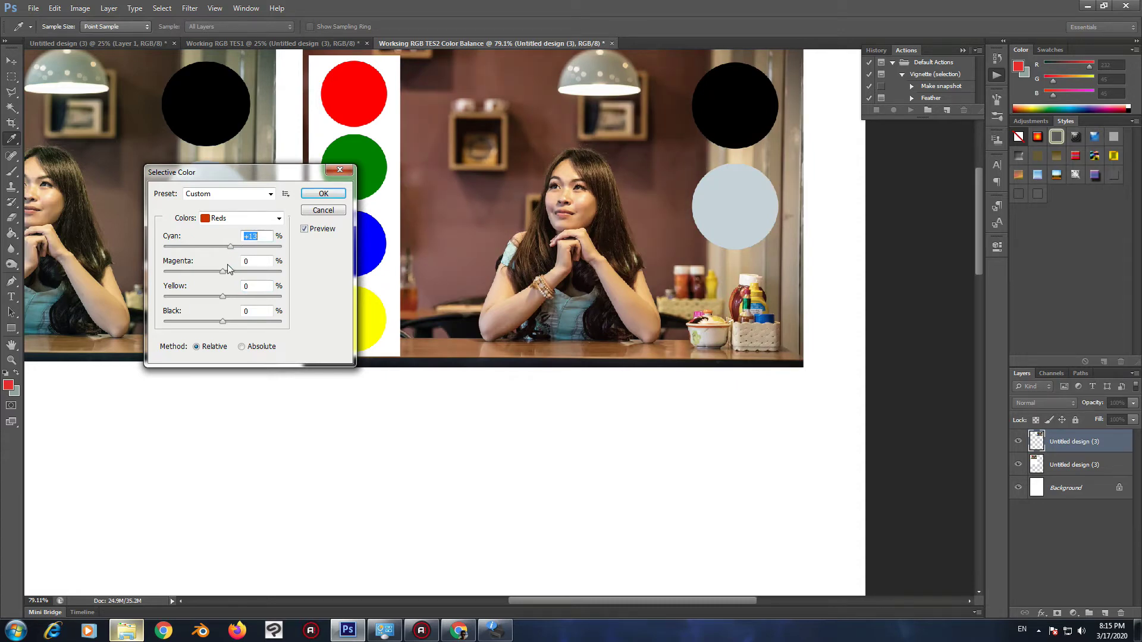
{"action": "left_click_drag", "start_coordinate": [223, 271], "coordinate": [208, 297]}
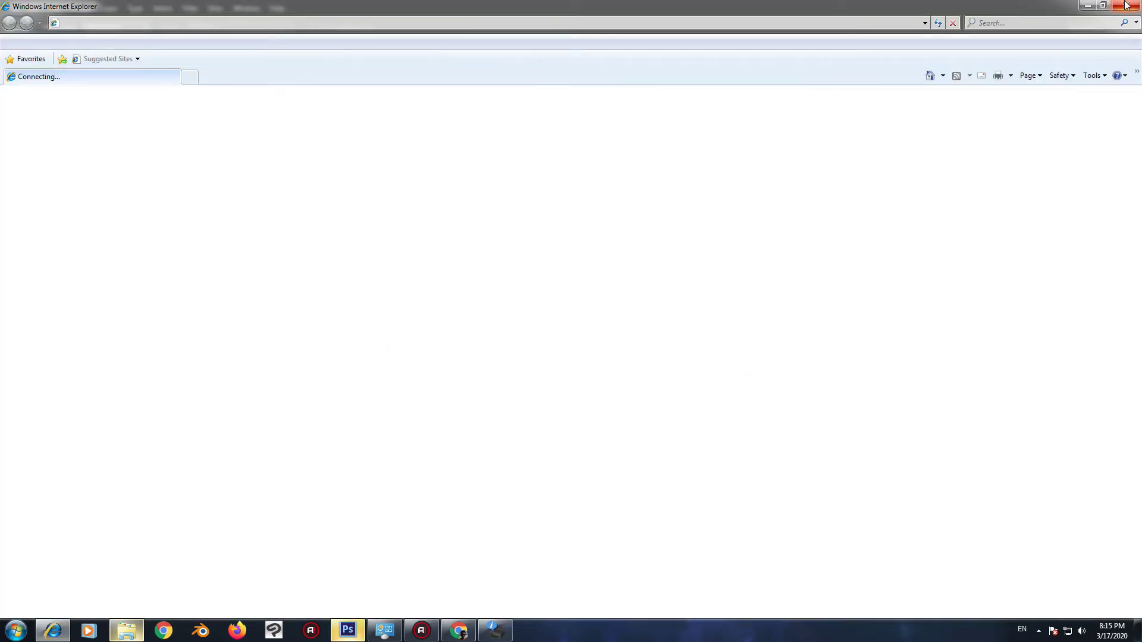
{"action": "left_click", "coordinate": [1126, 4]}
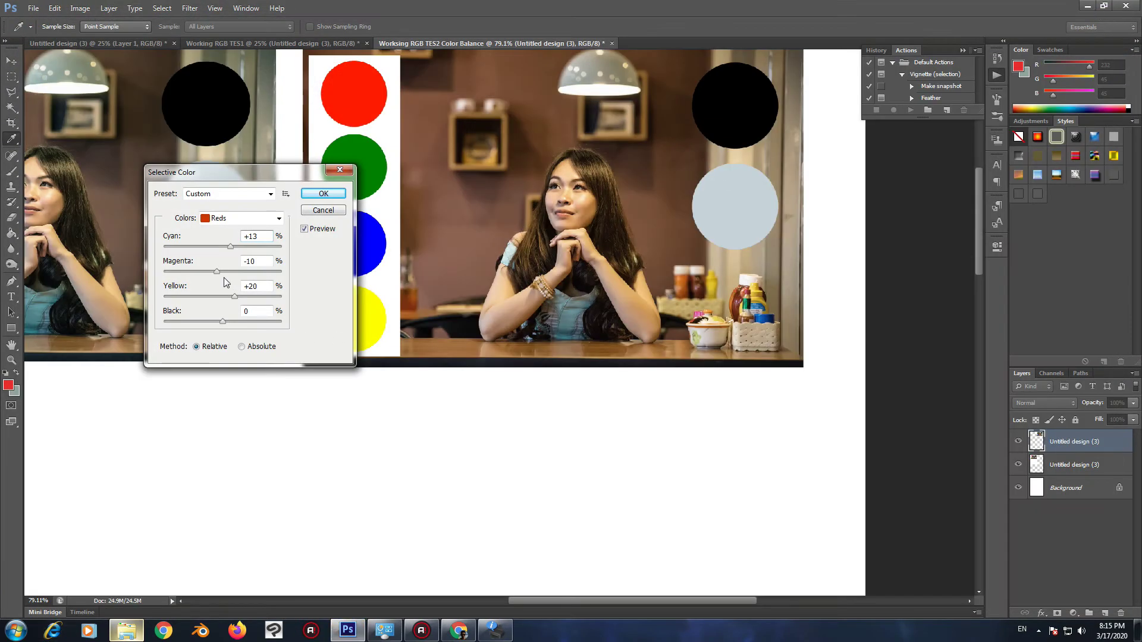
{"action": "mouse_move", "coordinate": [236, 296]}
{"action": "left_mouse_down"}
{"action": "mouse_move", "coordinate": [215, 297]}
{"action": "mouse_move", "coordinate": [221, 307]}
{"action": "left_mouse_up"}
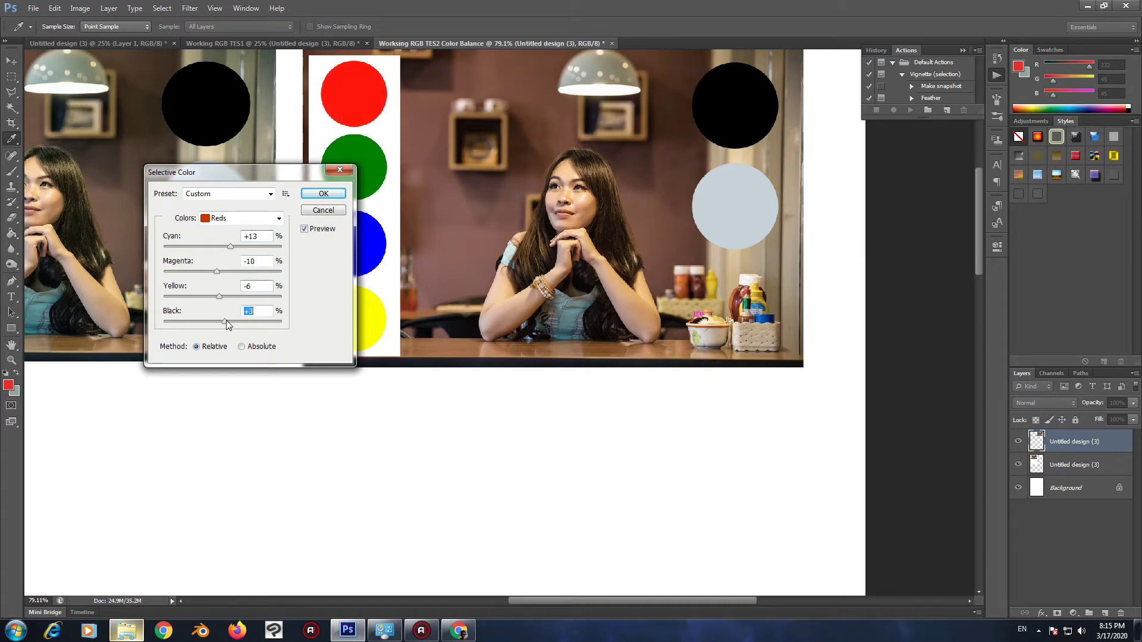
{"action": "left_click_drag", "start_coordinate": [225, 321], "coordinate": [202, 325]}
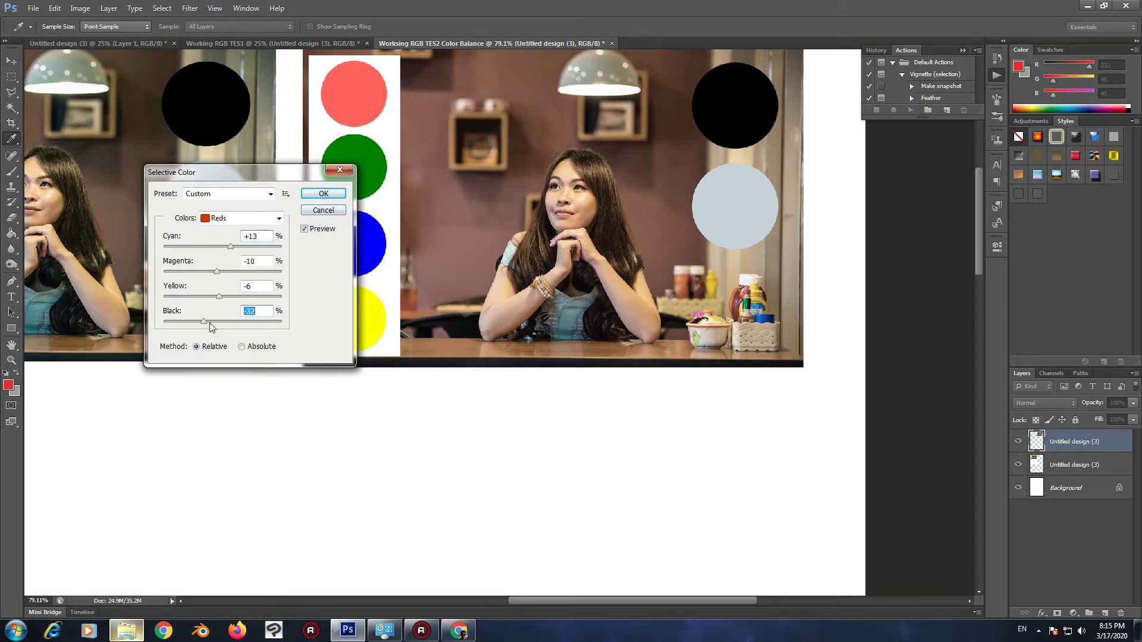
{"action": "left_click", "coordinate": [204, 323]}
{"action": "left_click", "coordinate": [322, 194]}
Add the caption "Color balance" beneath the first photo and place a copy of it beneath the second photo.
{"action": "key", "text": "m"}
{"action": "scroll", "coordinate": [321, 195], "scroll_direction": "down", "scroll_amount": 5}
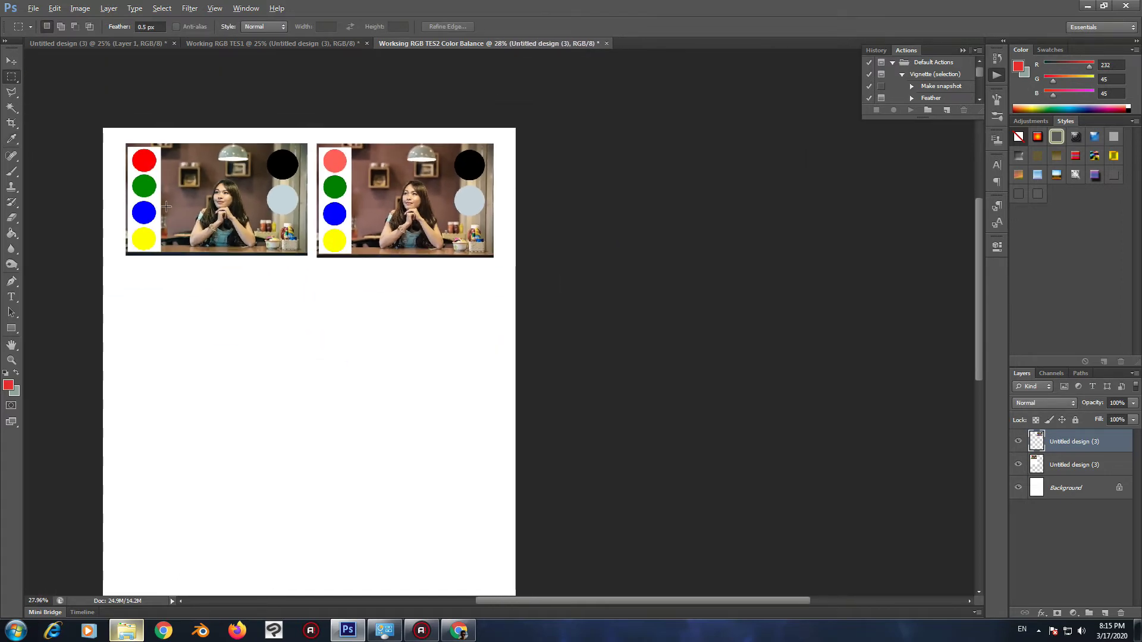
{"action": "scroll", "coordinate": [127, 193], "scroll_direction": "down", "scroll_amount": 2}
{"action": "scroll", "coordinate": [395, 80], "scroll_direction": "up", "scroll_amount": 3}
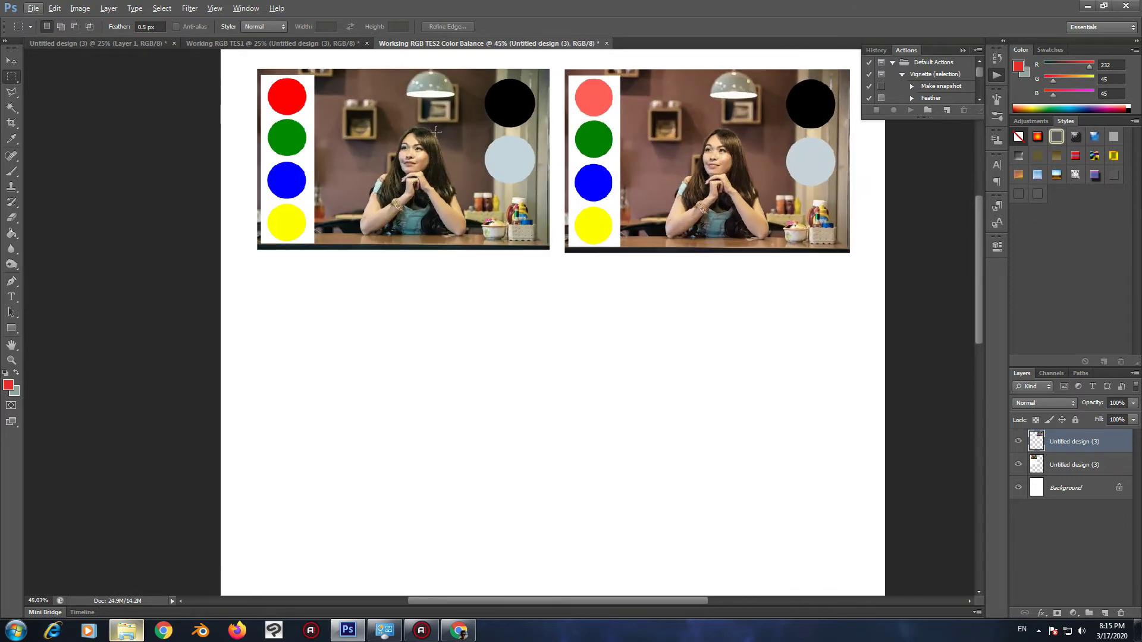
{"action": "scroll", "coordinate": [436, 131], "scroll_direction": "up", "scroll_amount": 1}
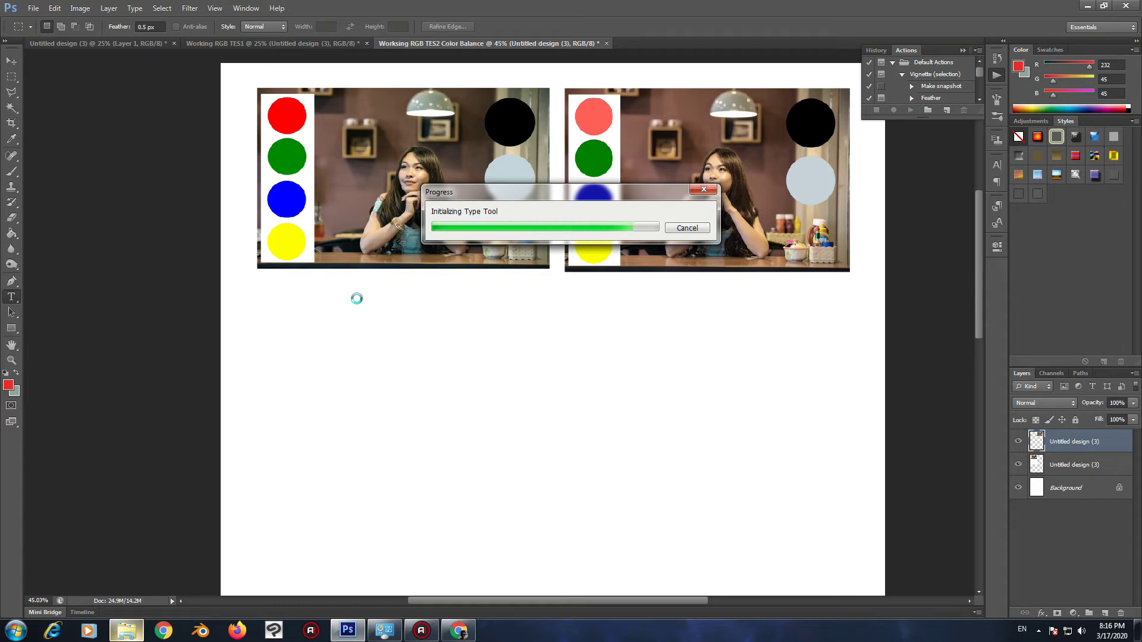
{"action": "left_click", "coordinate": [384, 291]}
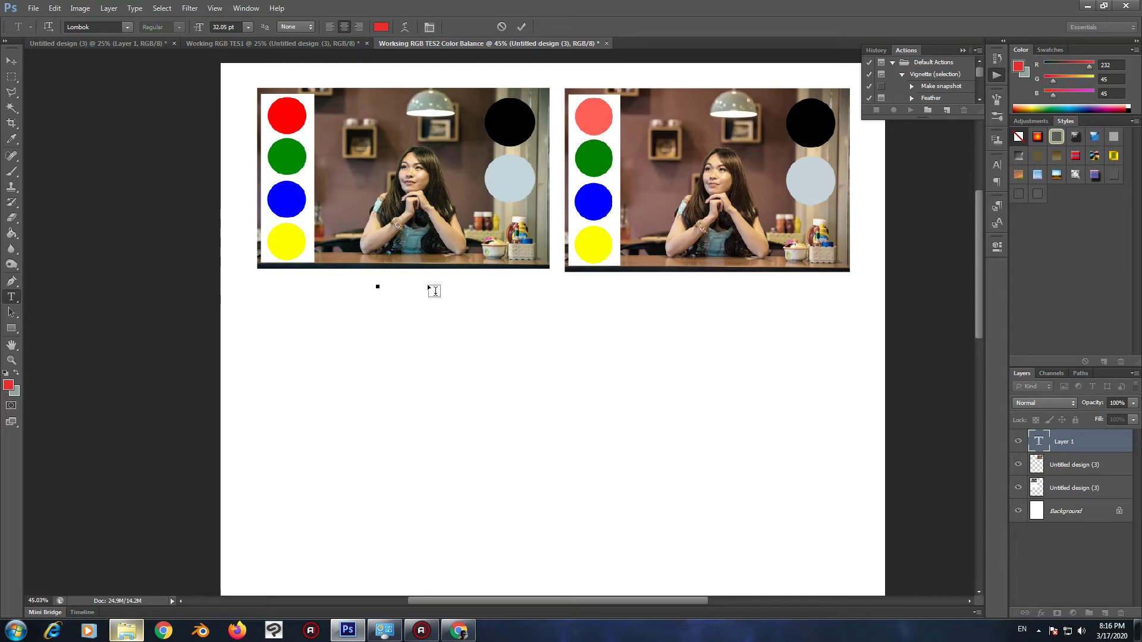
{"action": "type", "text": "Color balance"}
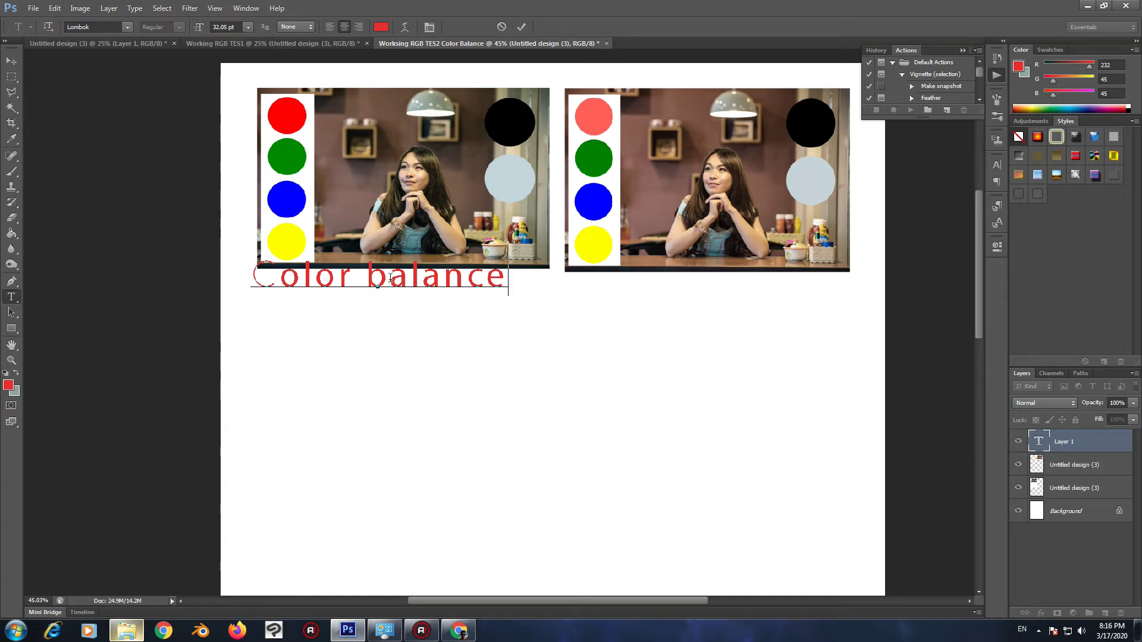
{"action": "left_click", "coordinate": [9, 63]}
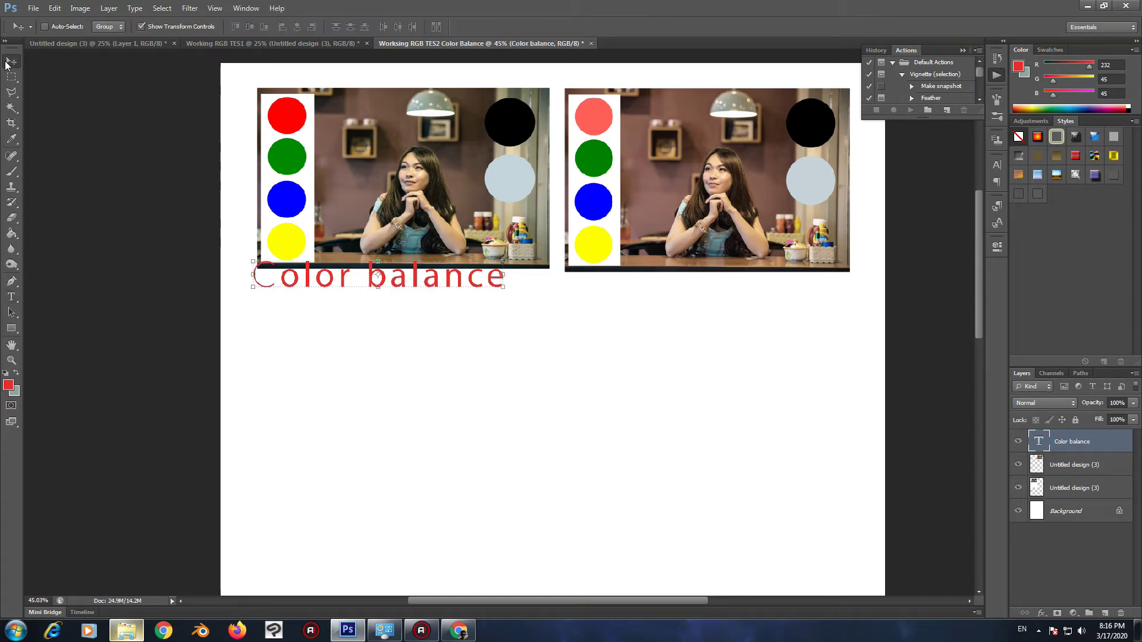
{"action": "left_click_drag", "start_coordinate": [434, 287], "coordinate": [760, 308]}
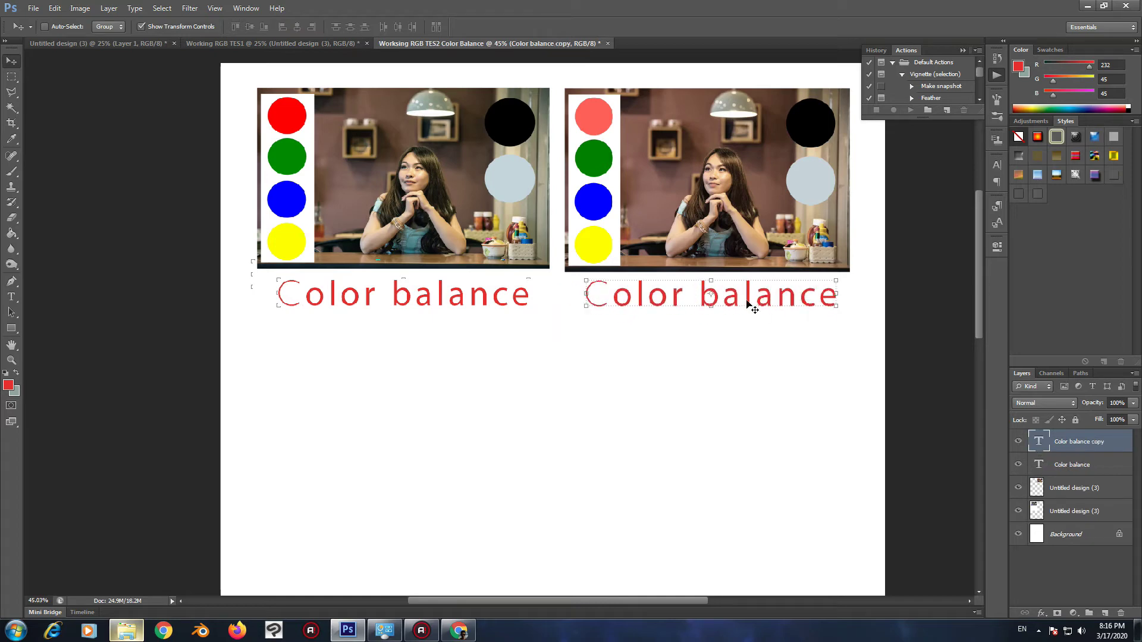
Change the copied caption under the second photo to "Selective color".
{"action": "left_click", "coordinate": [11, 297]}
{"action": "triple_click", "coordinate": [700, 303]}
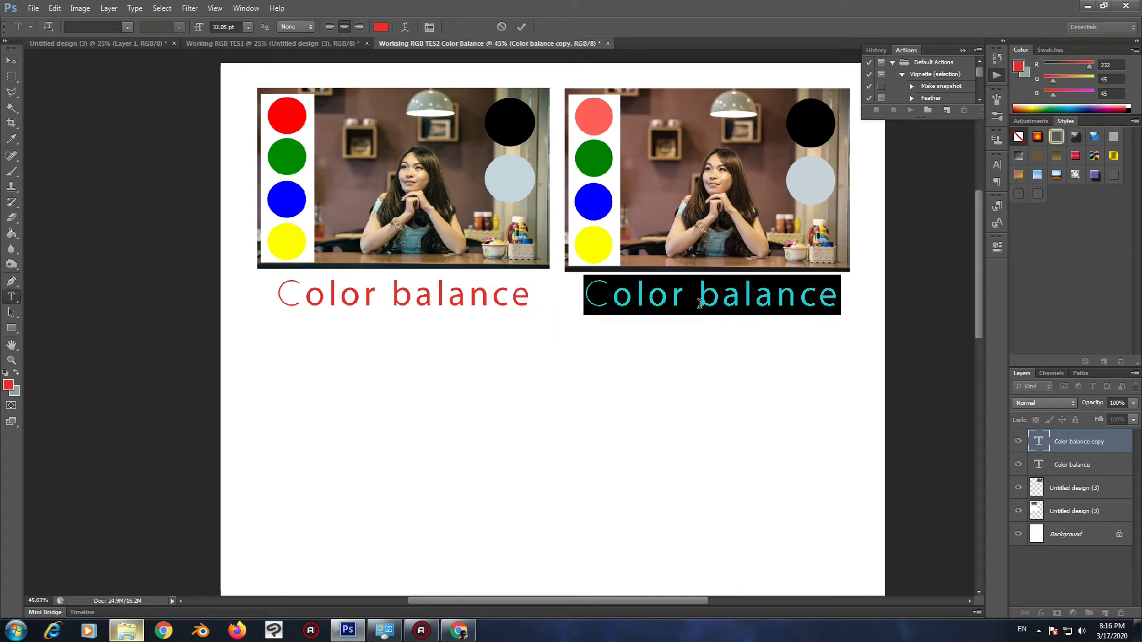
{"action": "type", "text": "Selecti"}
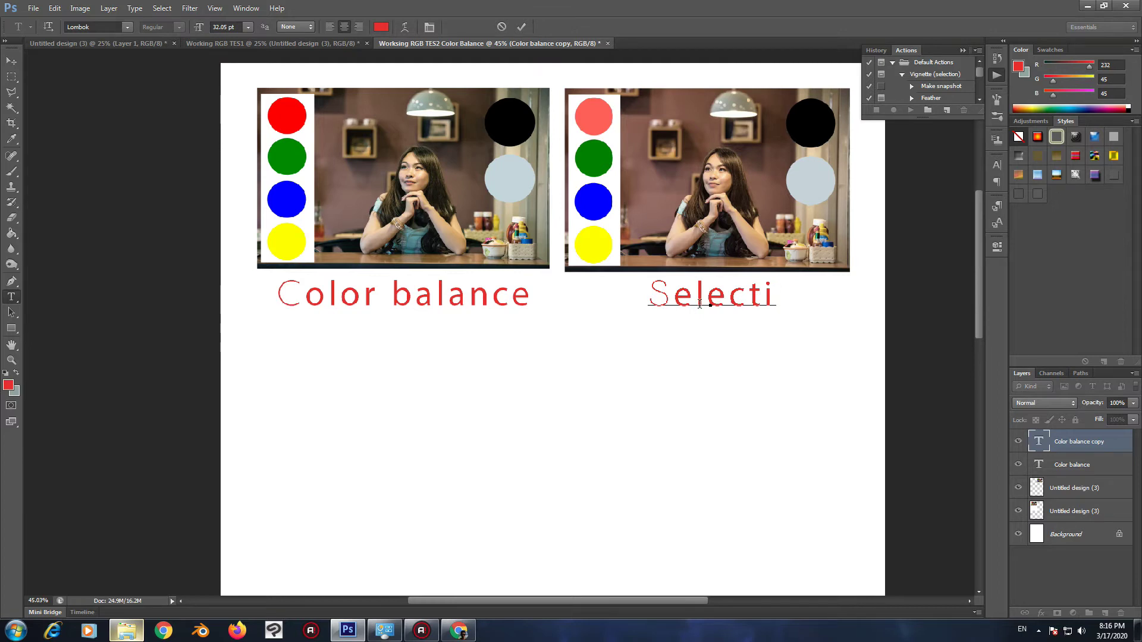
{"action": "type", "text": "ve co"}
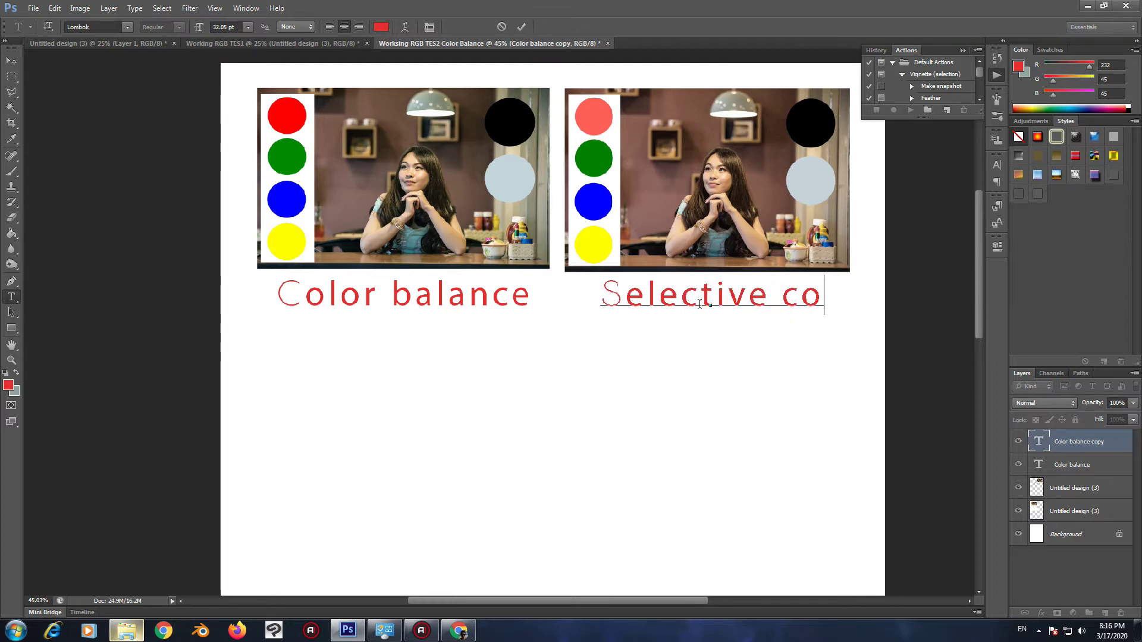
{"action": "type", "text": "lor"}
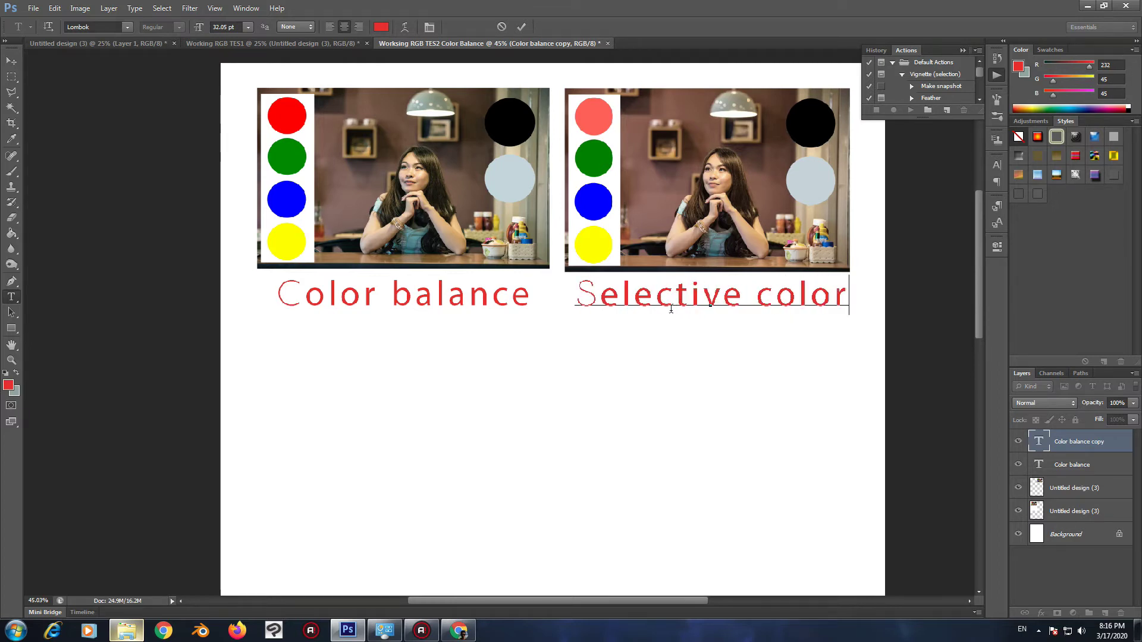
{"action": "left_click", "coordinate": [9, 78]}
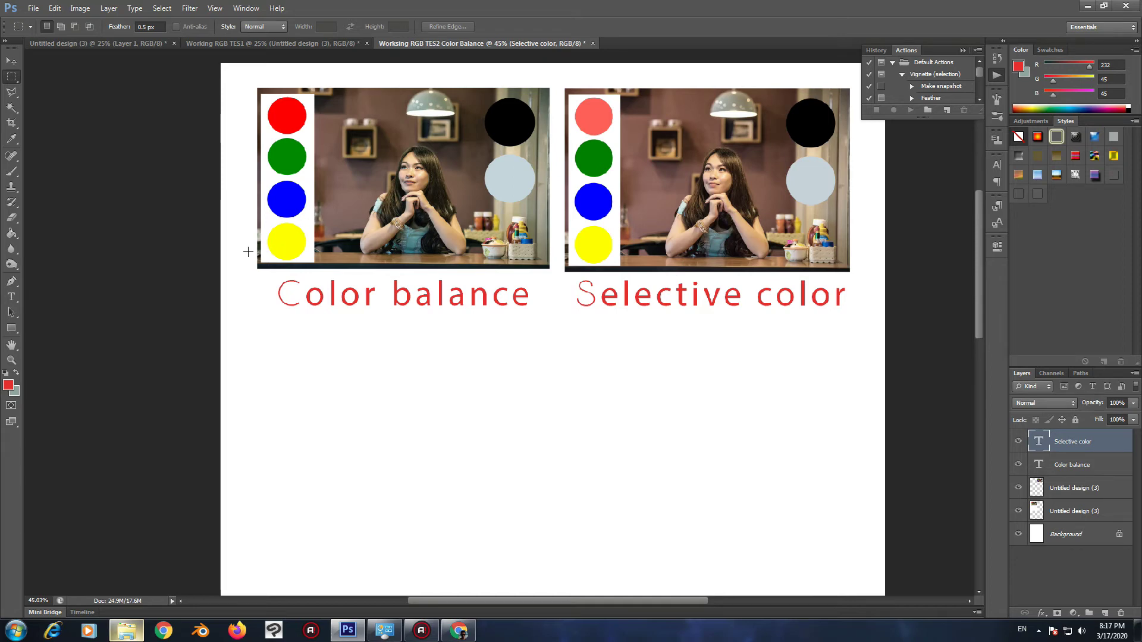
{"action": "scroll", "coordinate": [248, 252], "scroll_direction": "down", "scroll_amount": 1}
{"action": "scroll", "coordinate": [248, 252], "scroll_direction": "up", "scroll_amount": 1}
{"action": "scroll", "coordinate": [248, 252], "scroll_direction": "down", "scroll_amount": 1}
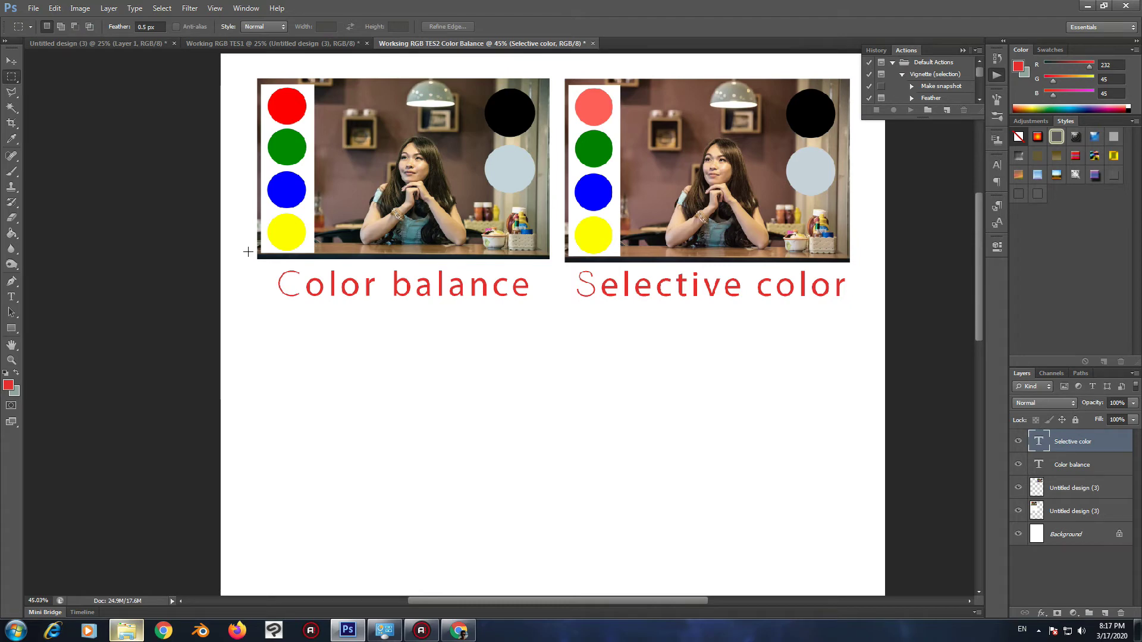
{"action": "scroll", "coordinate": [248, 252], "scroll_direction": "up", "scroll_amount": 2}
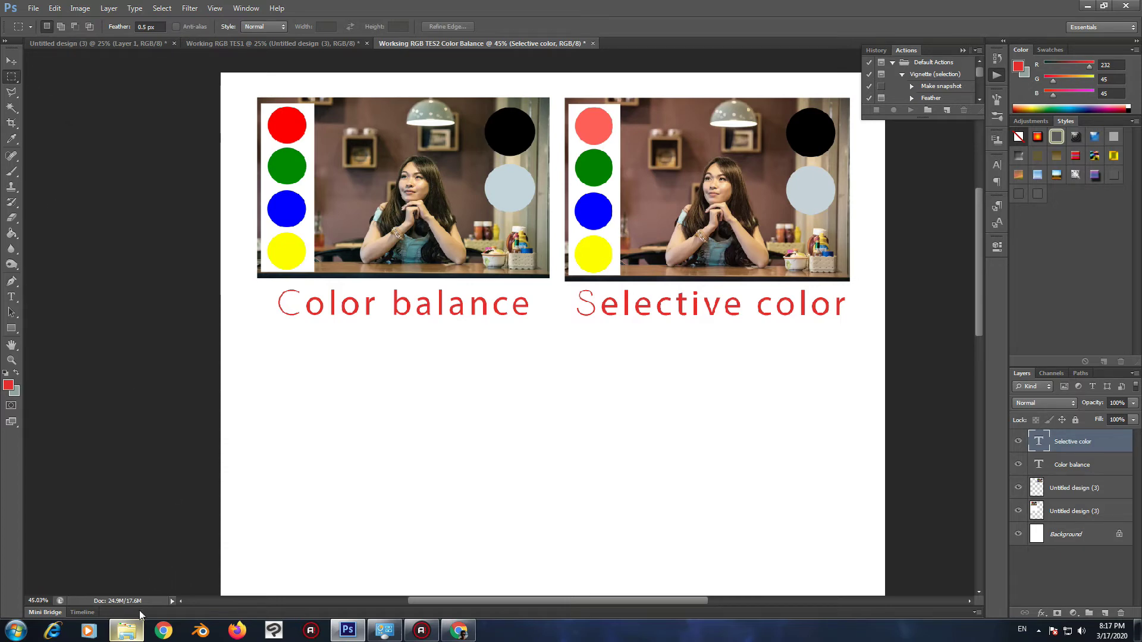
Place the PDF "Untitled design (3)" from the Downloads folder into the document.
{"action": "left_click", "coordinate": [128, 632]}
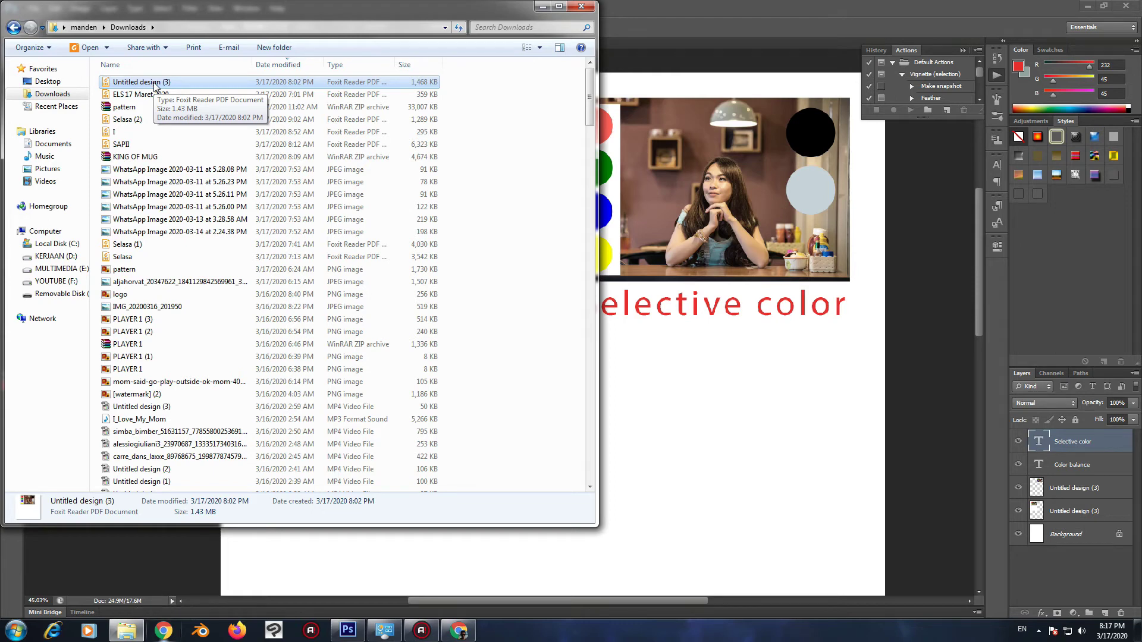
{"action": "left_click_drag", "start_coordinate": [154, 84], "coordinate": [707, 455]}
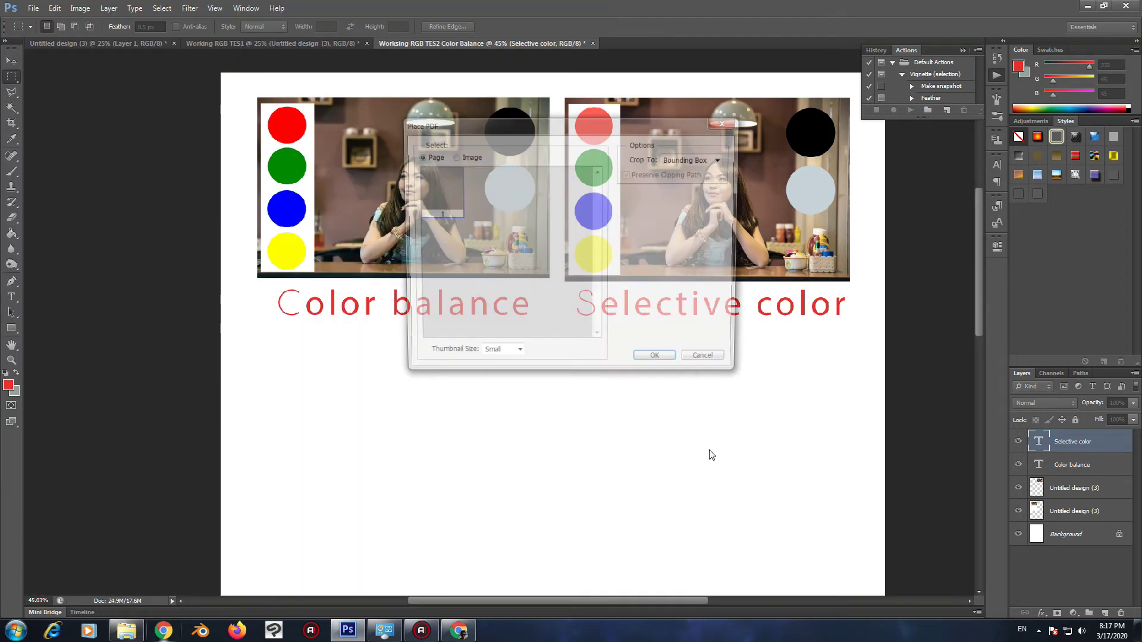
{"action": "left_click", "coordinate": [659, 364]}
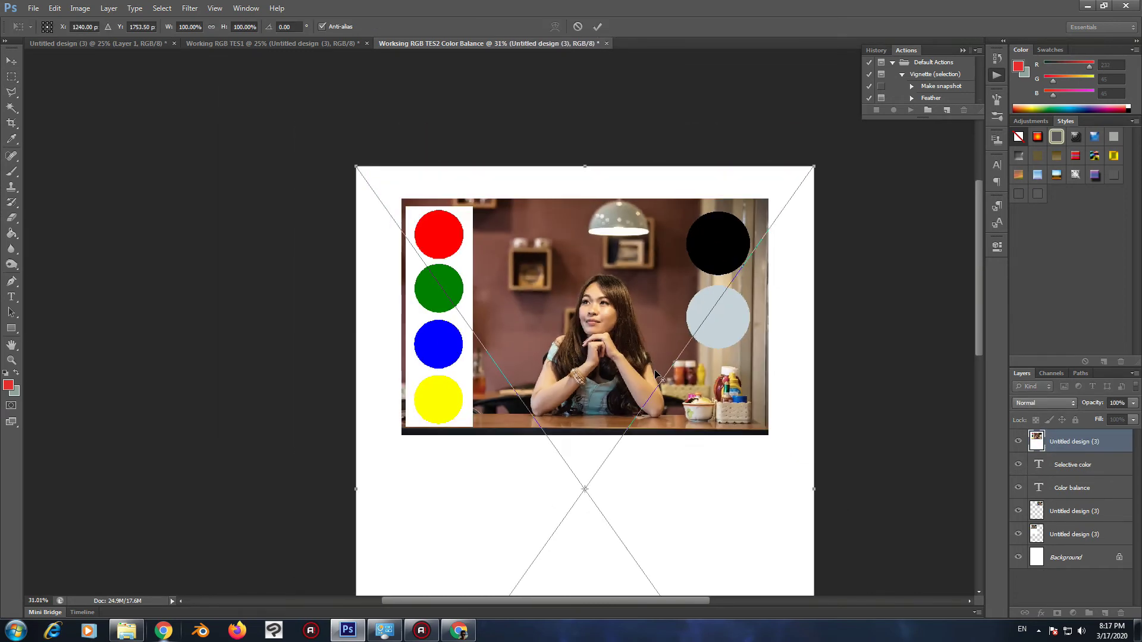
Scale the placed design to about 52.5% and position its photo below the "Color balance" caption.
{"action": "scroll", "coordinate": [661, 378], "scroll_direction": "down", "scroll_amount": 2}
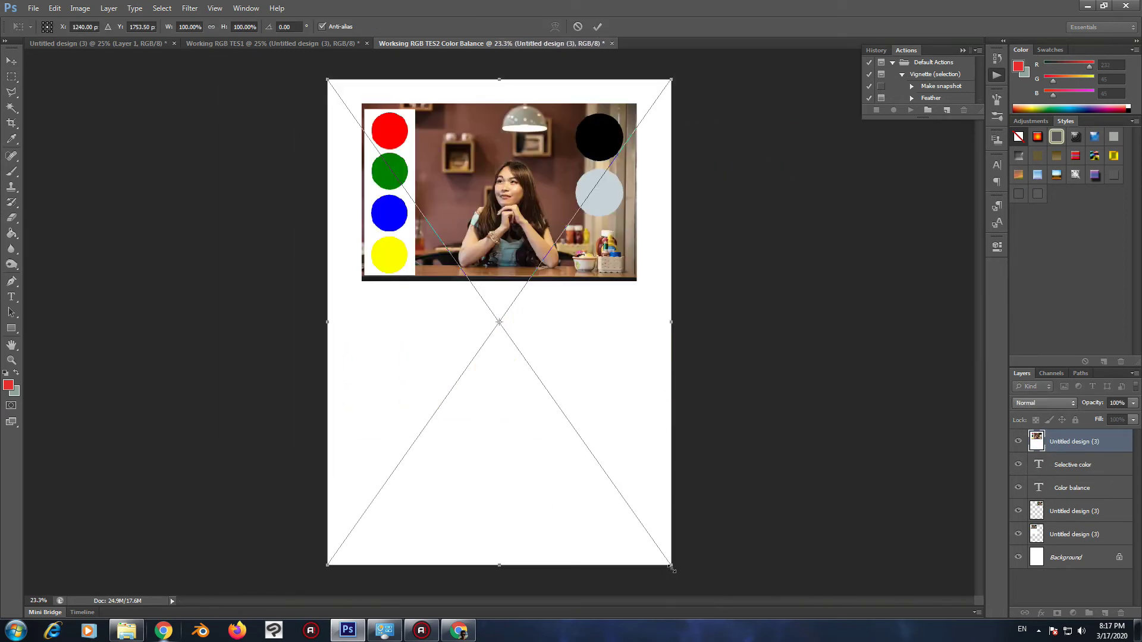
{"action": "left_click_drag", "start_coordinate": [670, 565], "coordinate": [520, 330]}
{"action": "left_click_drag", "start_coordinate": [476, 251], "coordinate": [479, 383]}
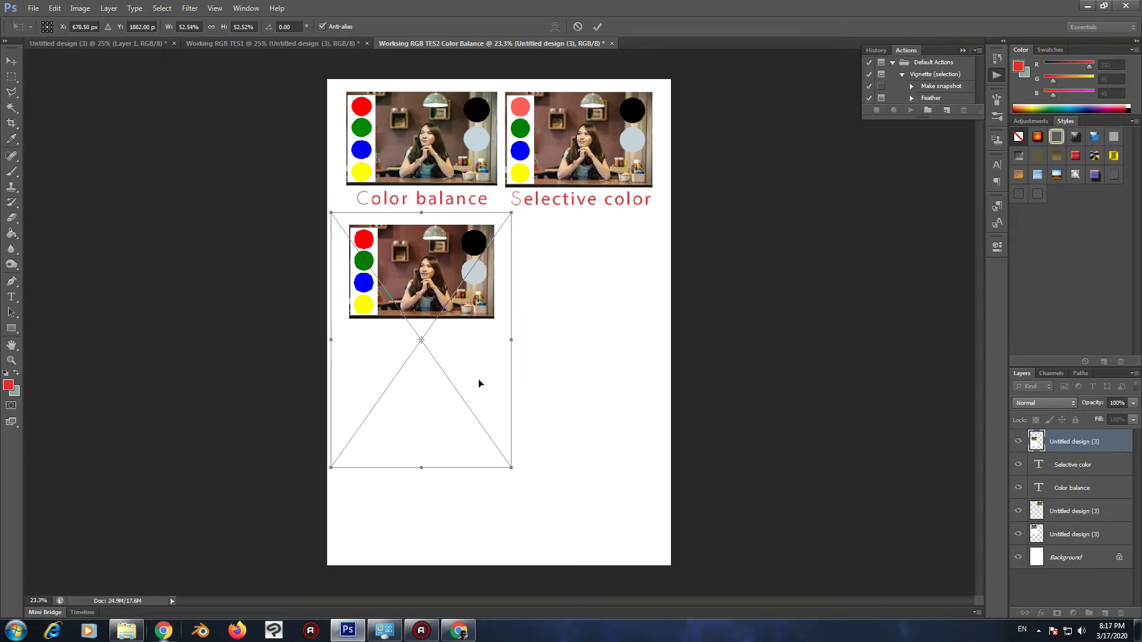
{"action": "key", "text": "Return"}
Rasterize the newly placed "Untitled design (3)" layer.
{"action": "scroll", "coordinate": [399, 226], "scroll_direction": "up", "scroll_amount": 5}
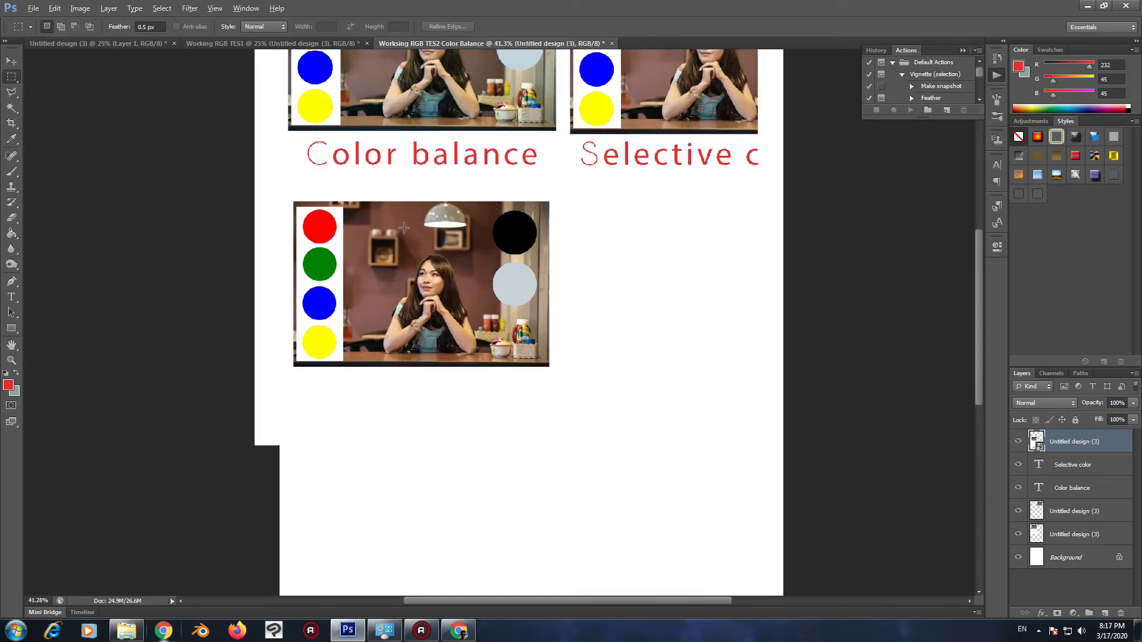
{"action": "left_click", "coordinate": [80, 8]}
{"action": "mouse_move", "coordinate": [122, 45]}
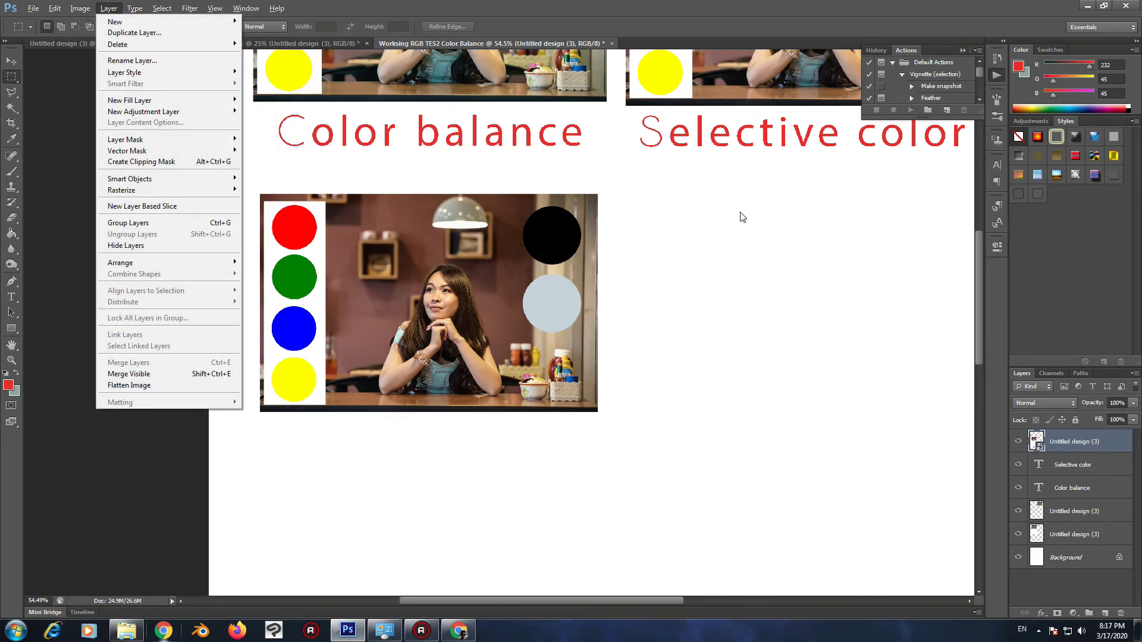
{"action": "right_click", "coordinate": [1086, 437]}
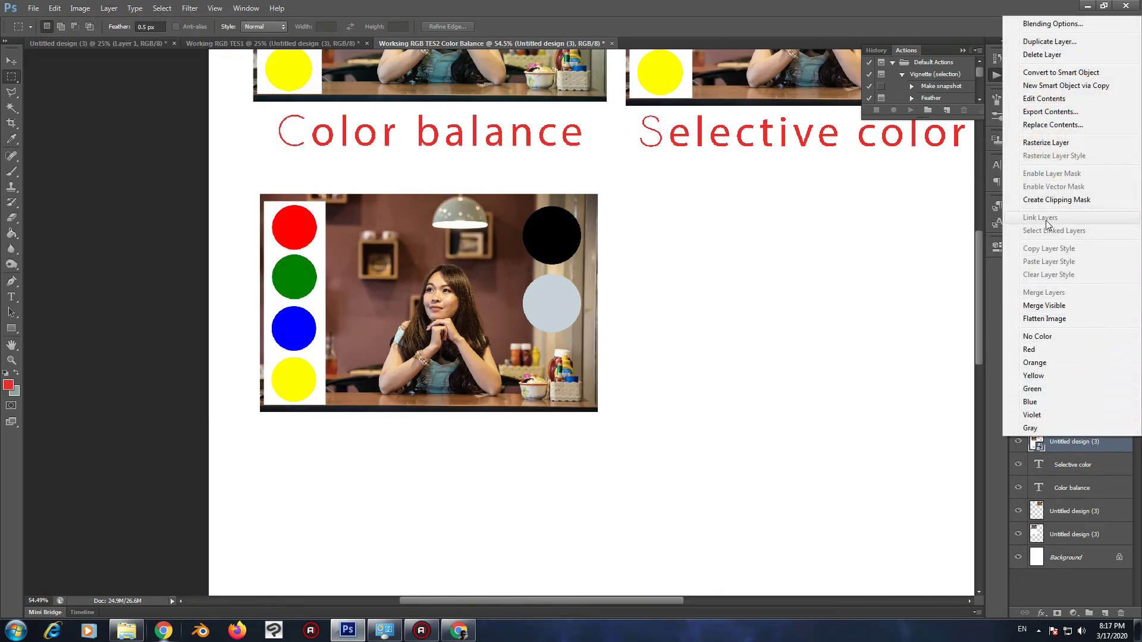
{"action": "left_click", "coordinate": [1046, 142]}
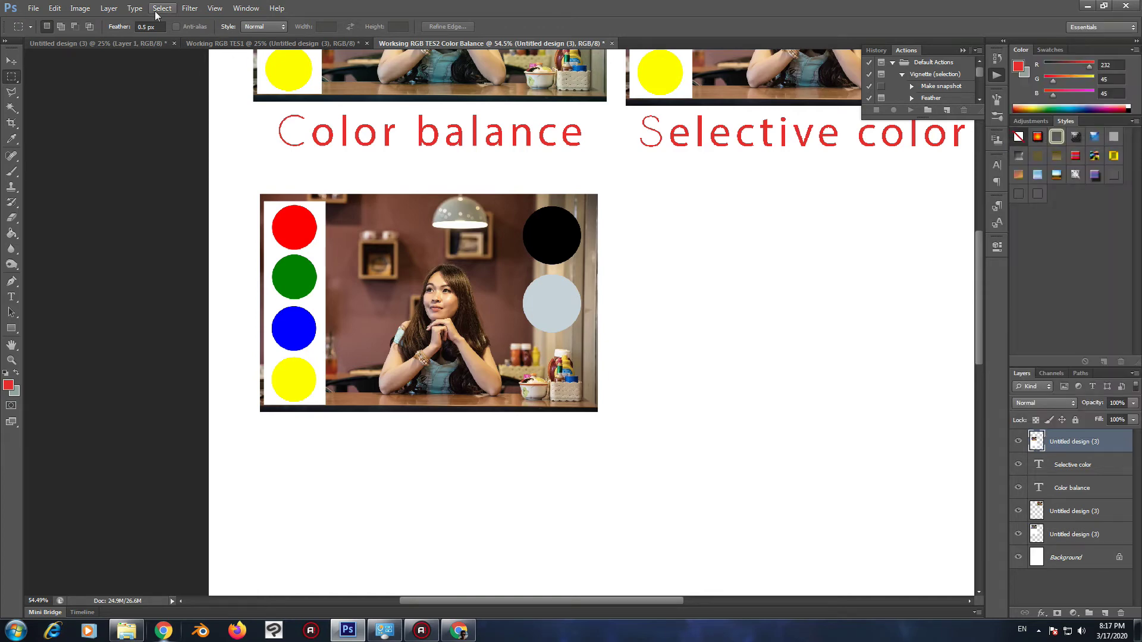
Apply a Curves adjustment to the third photo, raising input 177 to output 192 and slightly lowering the shadows.
{"action": "left_click", "coordinate": [79, 8]}
{"action": "mouse_move", "coordinate": [119, 38]}
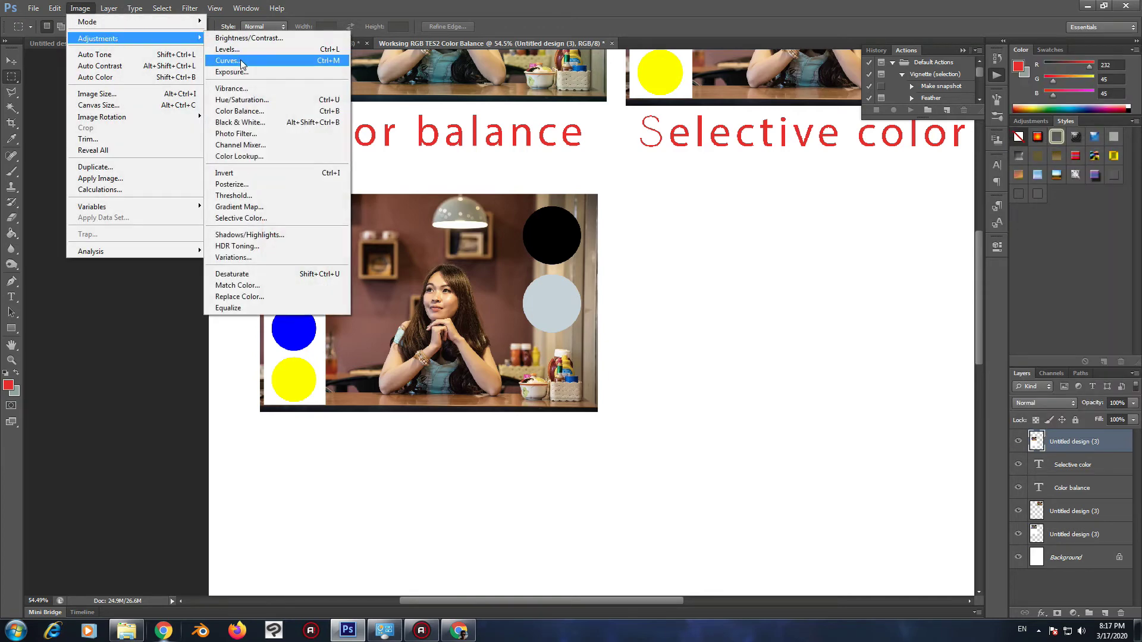
{"action": "left_click", "coordinate": [241, 62]}
{"action": "key", "text": "ctrl+plus"}
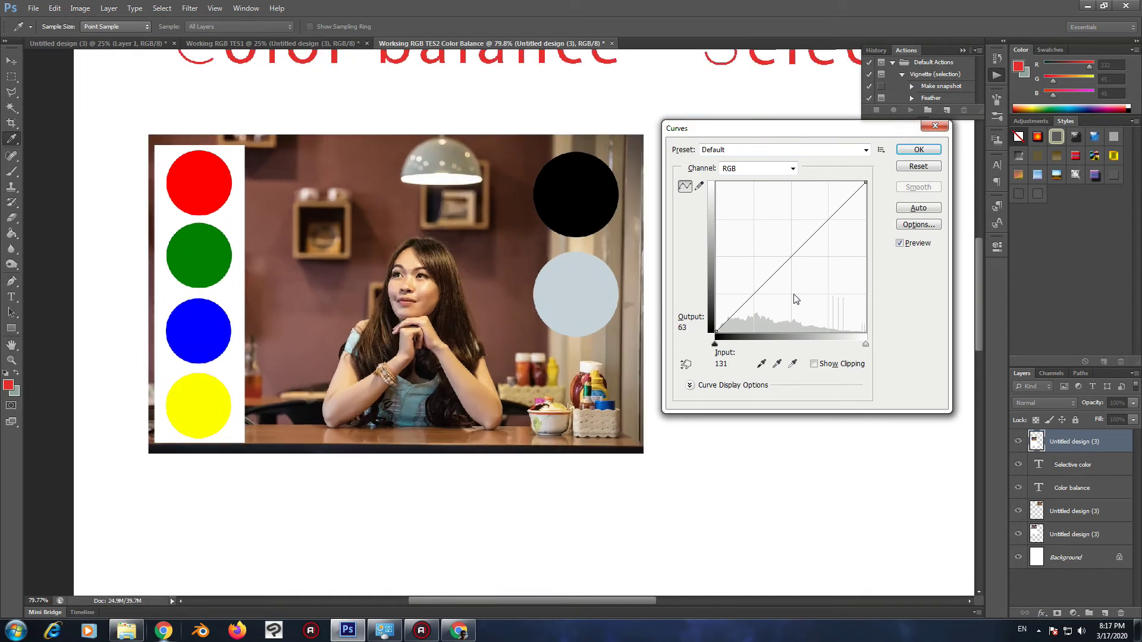
{"action": "left_click_drag", "start_coordinate": [786, 298], "coordinate": [756, 298]}
{"action": "left_click_drag", "start_coordinate": [820, 236], "coordinate": [820, 219]}
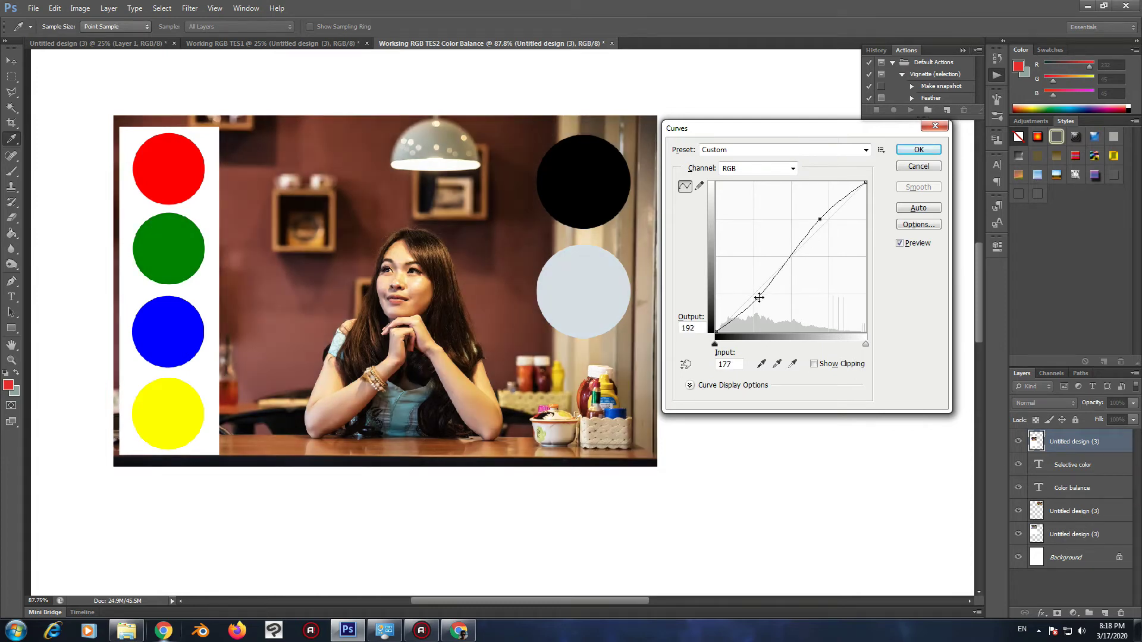
{"action": "left_click_drag", "start_coordinate": [759, 297], "coordinate": [758, 300]}
{"action": "left_click", "coordinate": [908, 154]}
{"action": "key", "text": "m"}
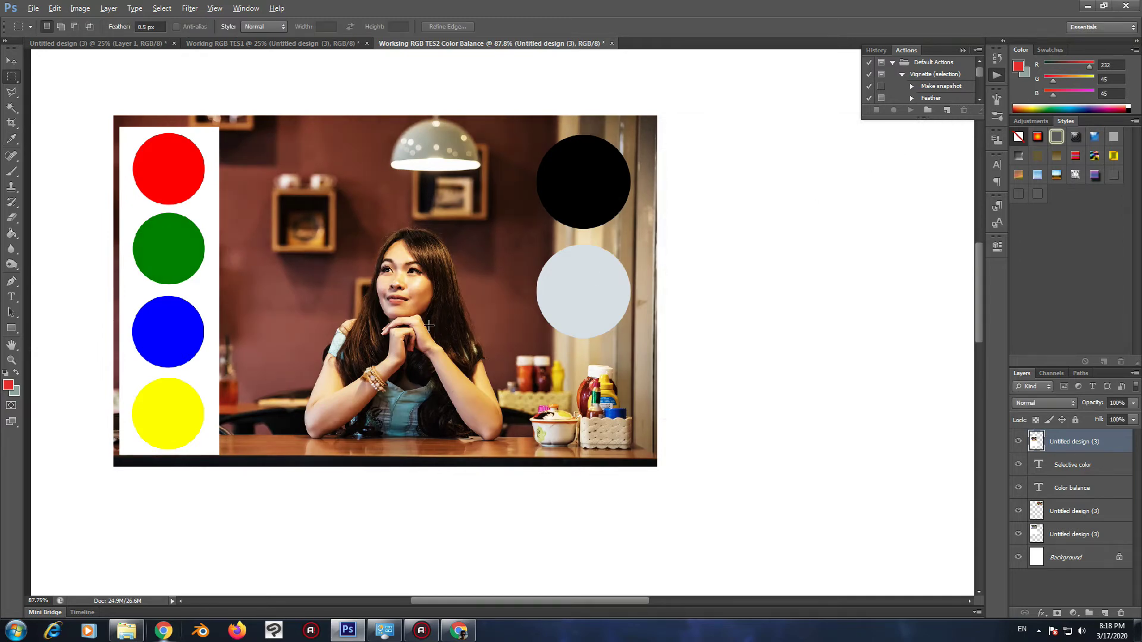
Place another copy of the PDF "Untitled design (3)" from the Downloads folder into the document.
{"action": "scroll", "coordinate": [433, 329], "scroll_direction": "down", "scroll_amount": 3}
{"action": "left_click", "coordinate": [12, 61]}
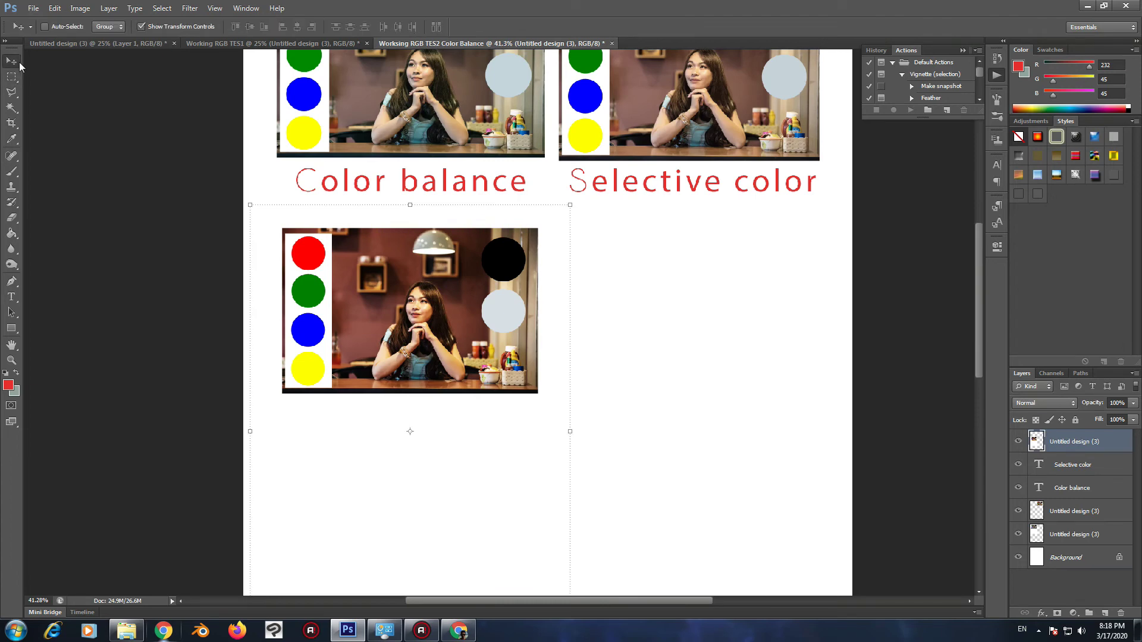
{"action": "left_click", "coordinate": [127, 631]}
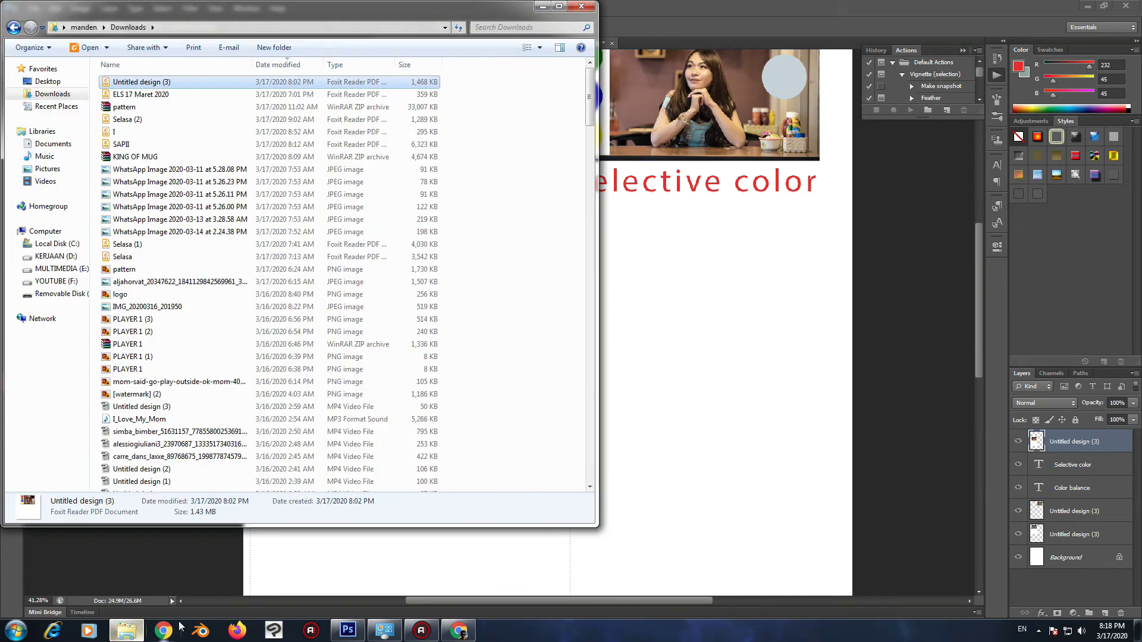
{"action": "left_click_drag", "start_coordinate": [134, 83], "coordinate": [744, 357]}
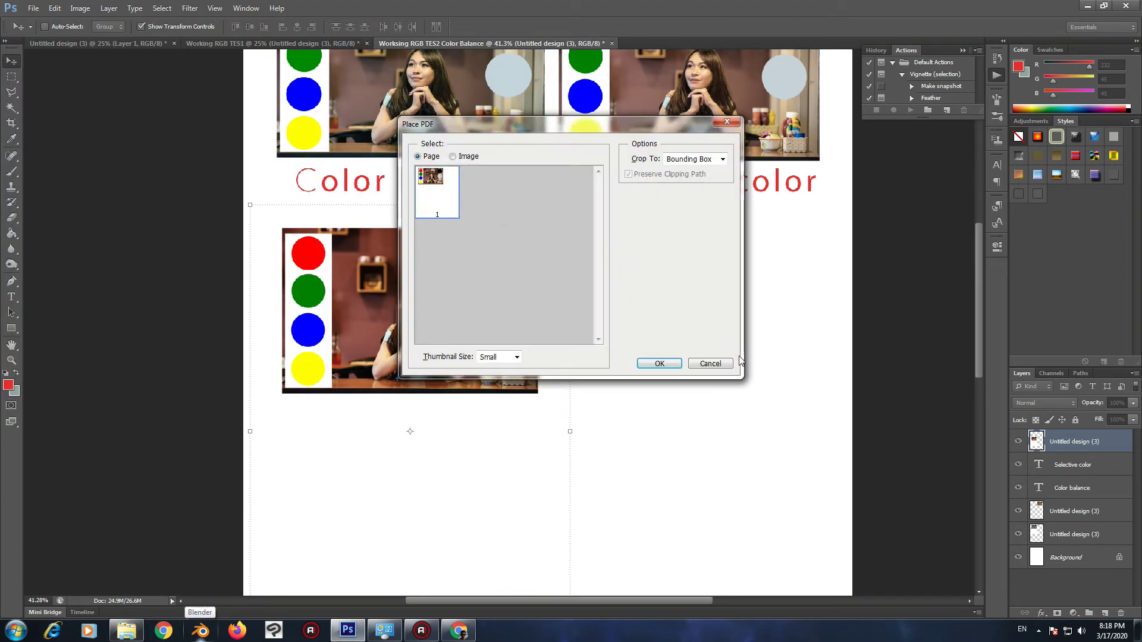
{"action": "left_click", "coordinate": [668, 366]}
Scale the placed design to about 54.2% and position its photo below the "Selective color" caption.
{"action": "key", "text": "ctrl+0"}
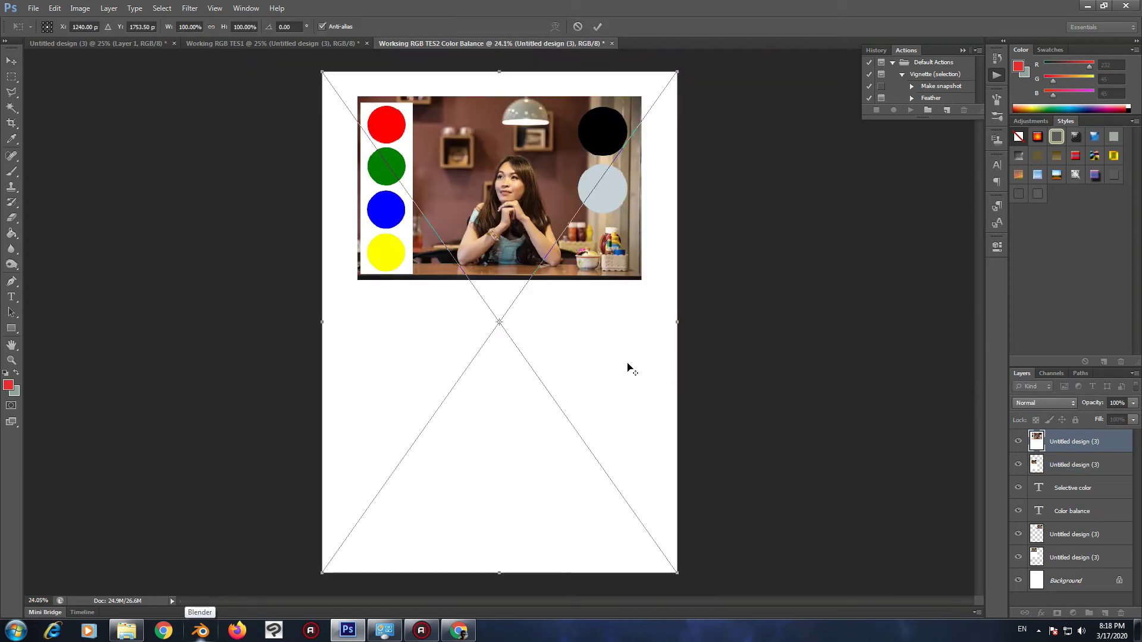
{"action": "left_click_drag", "start_coordinate": [332, 569], "coordinate": [529, 342]}
{"action": "left_click_drag", "start_coordinate": [630, 136], "coordinate": [613, 269]}
{"action": "left_click_drag", "start_coordinate": [659, 462], "coordinate": [672, 482]}
{"action": "key", "text": "Return"}
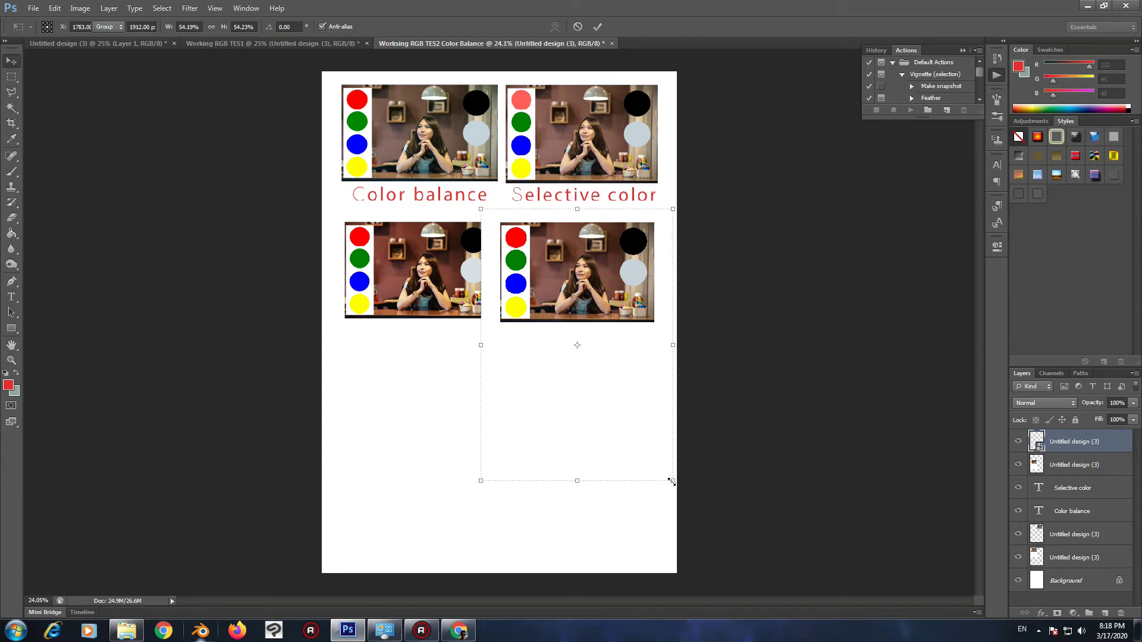
Rasterize the newly placed layer and clear the white area around its photo using an inverted rectangular selection.
{"action": "right_click", "coordinate": [1086, 444]}
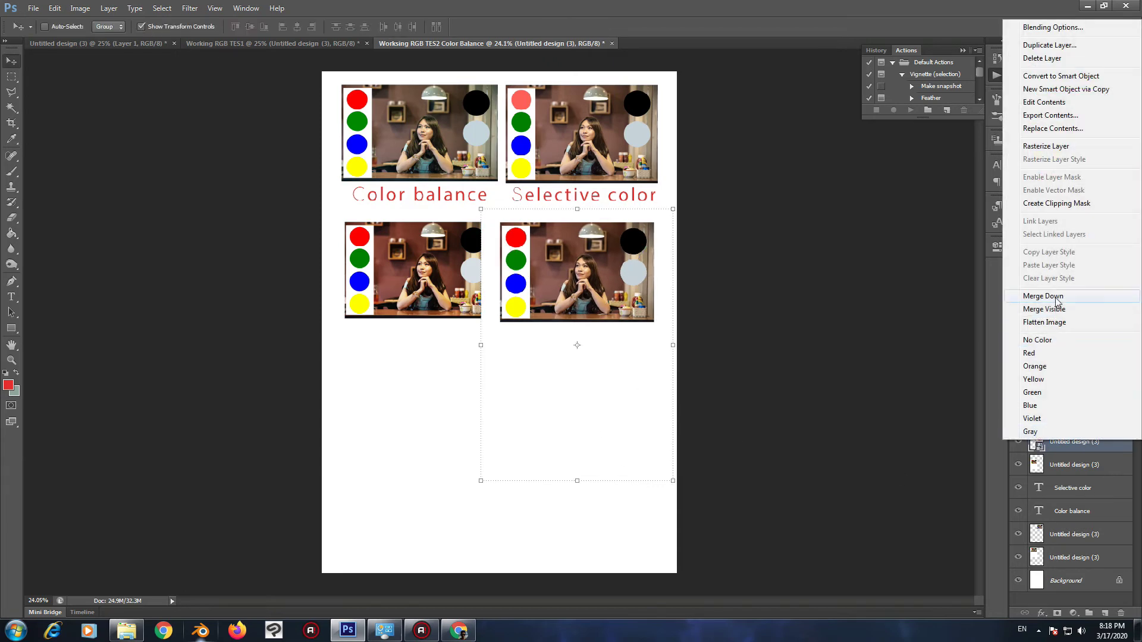
{"action": "left_click", "coordinate": [1047, 146]}
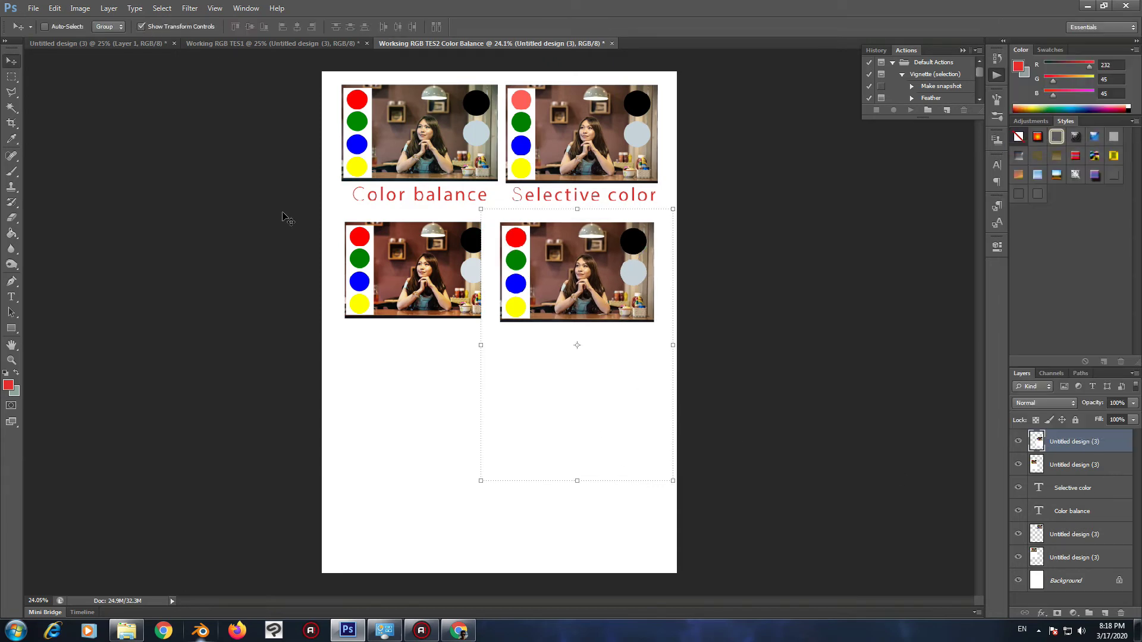
{"action": "left_click", "coordinate": [12, 76]}
{"action": "left_click_drag", "start_coordinate": [499, 218], "coordinate": [658, 326]}
{"action": "right_click", "coordinate": [607, 291]}
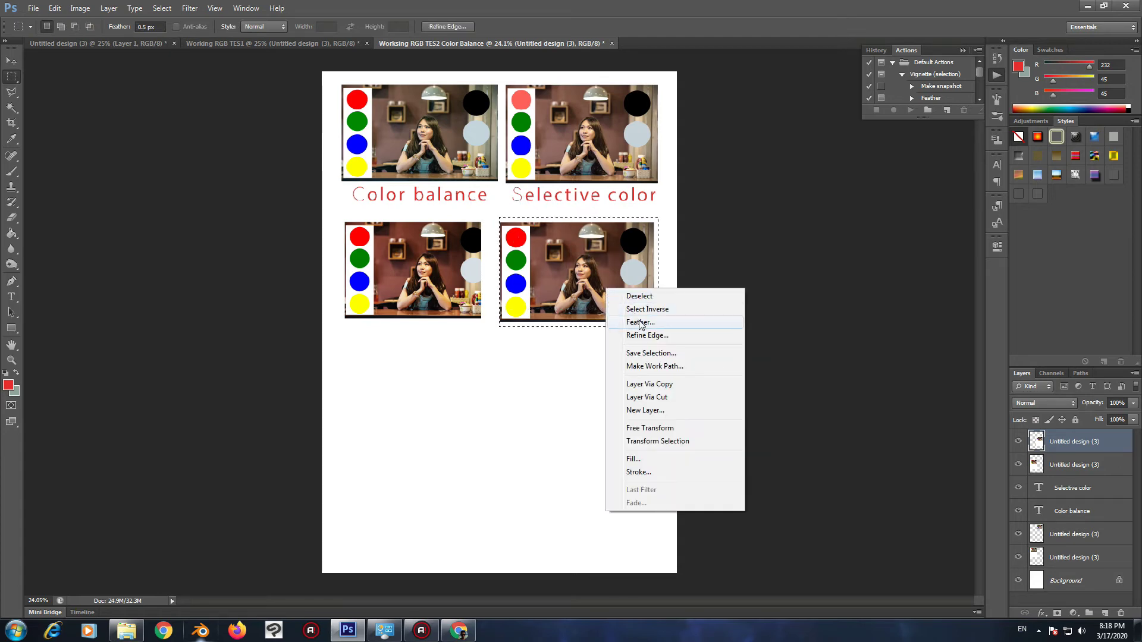
{"action": "left_click", "coordinate": [636, 310]}
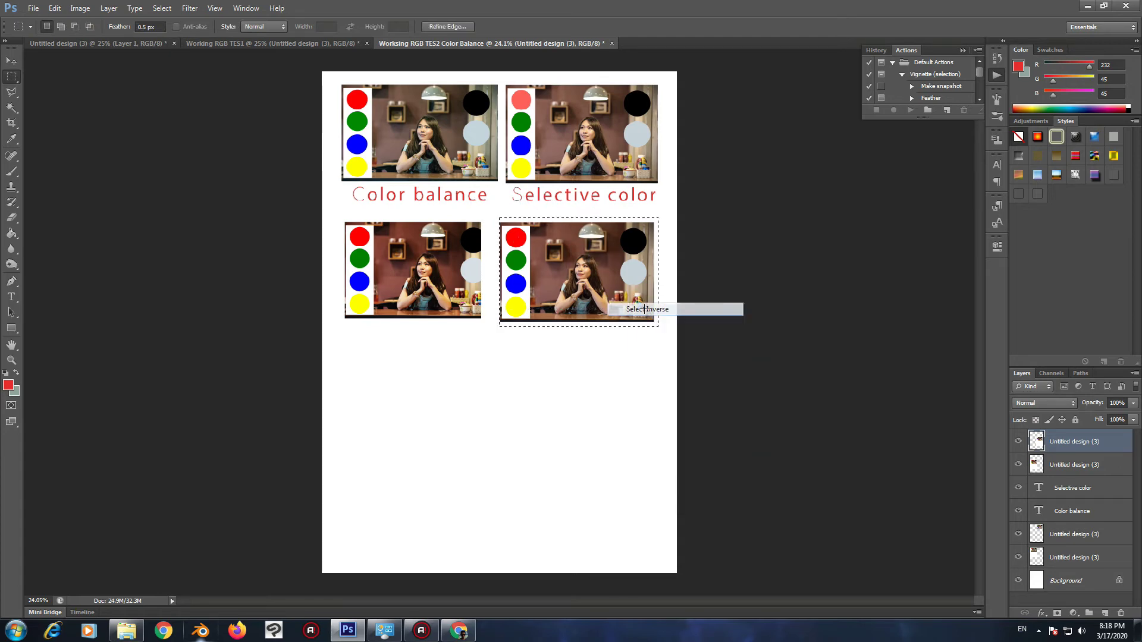
{"action": "left_click", "coordinate": [609, 381]}
Apply an Exposure adjustment to the fourth photo with exposure +0.60, offset +0.0325 and gamma correction 0.87.
{"action": "scroll", "coordinate": [661, 244], "scroll_direction": "up", "scroll_amount": 2}
{"action": "scroll", "coordinate": [540, 280], "scroll_direction": "up", "scroll_amount": 3}
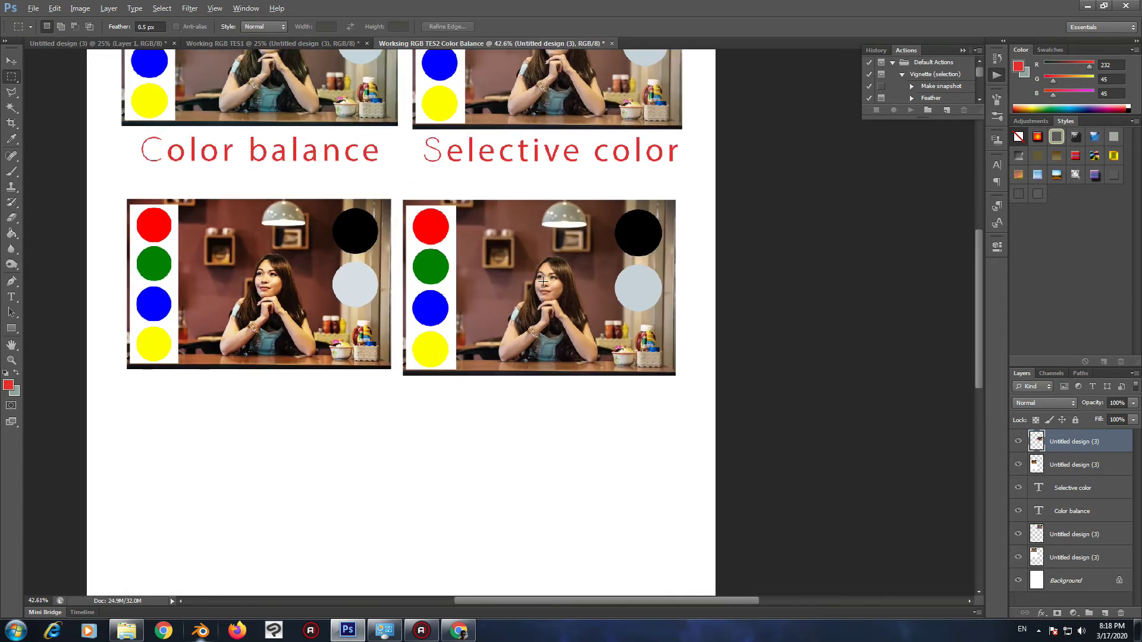
{"action": "left_click", "coordinate": [79, 9]}
{"action": "mouse_move", "coordinate": [131, 38]}
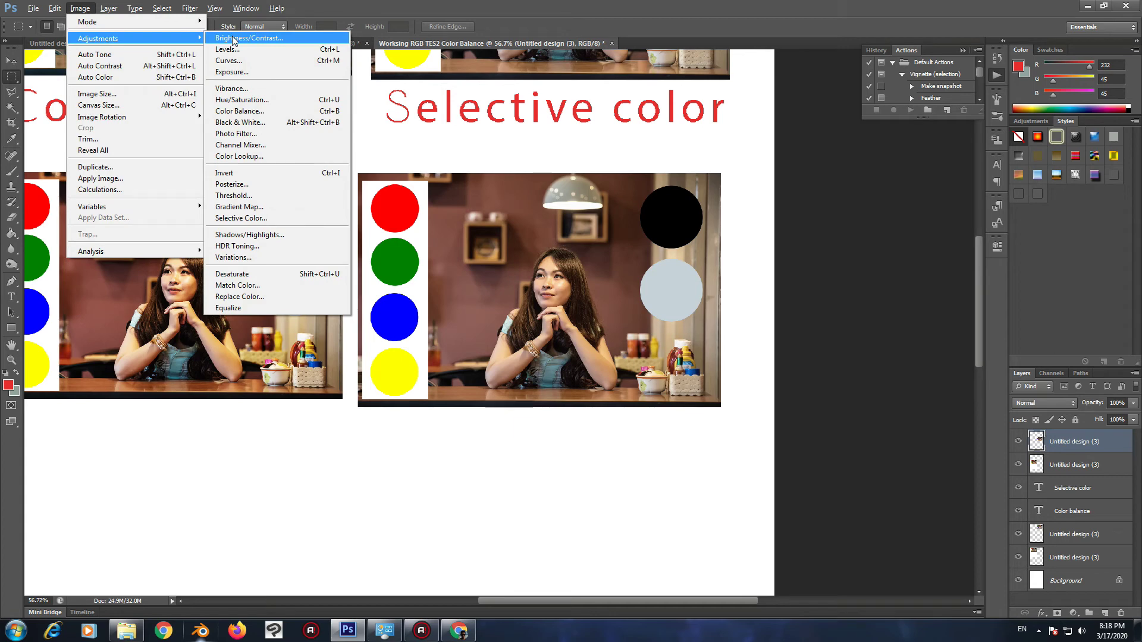
{"action": "left_click", "coordinate": [262, 70]}
{"action": "left_click_drag", "start_coordinate": [536, 169], "coordinate": [780, 175]}
{"action": "left_click_drag", "start_coordinate": [790, 232], "coordinate": [802, 282]}
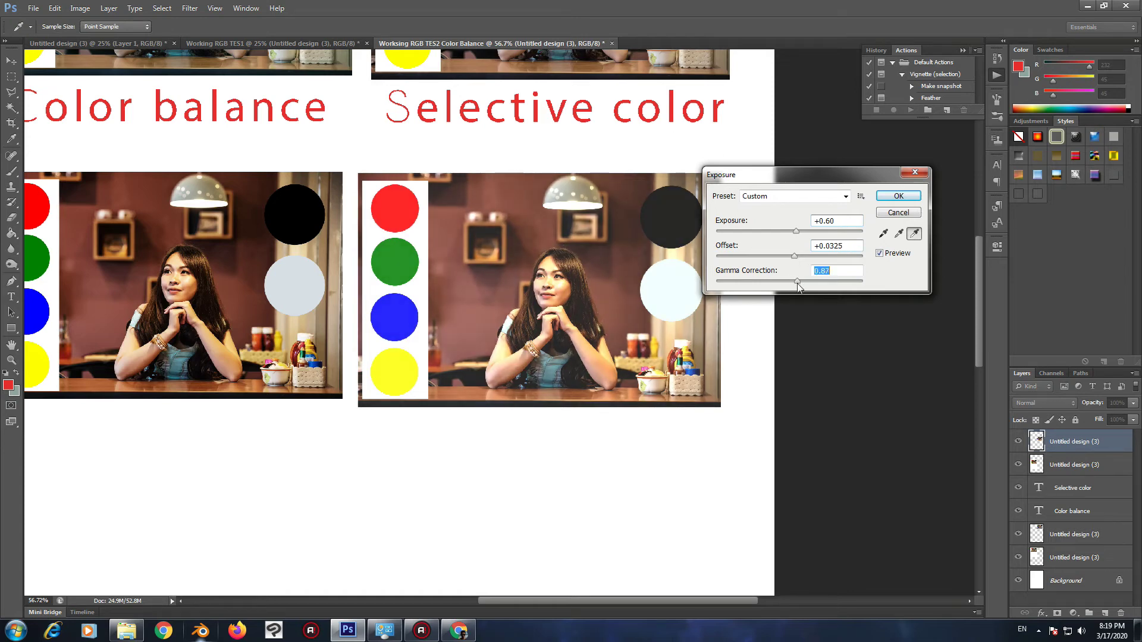
{"action": "left_click", "coordinate": [886, 201]}
{"action": "key", "text": "m"}
Add the red caption "Curves" below the third photo.
{"action": "scroll", "coordinate": [562, 236], "scroll_direction": "down", "scroll_amount": 5}
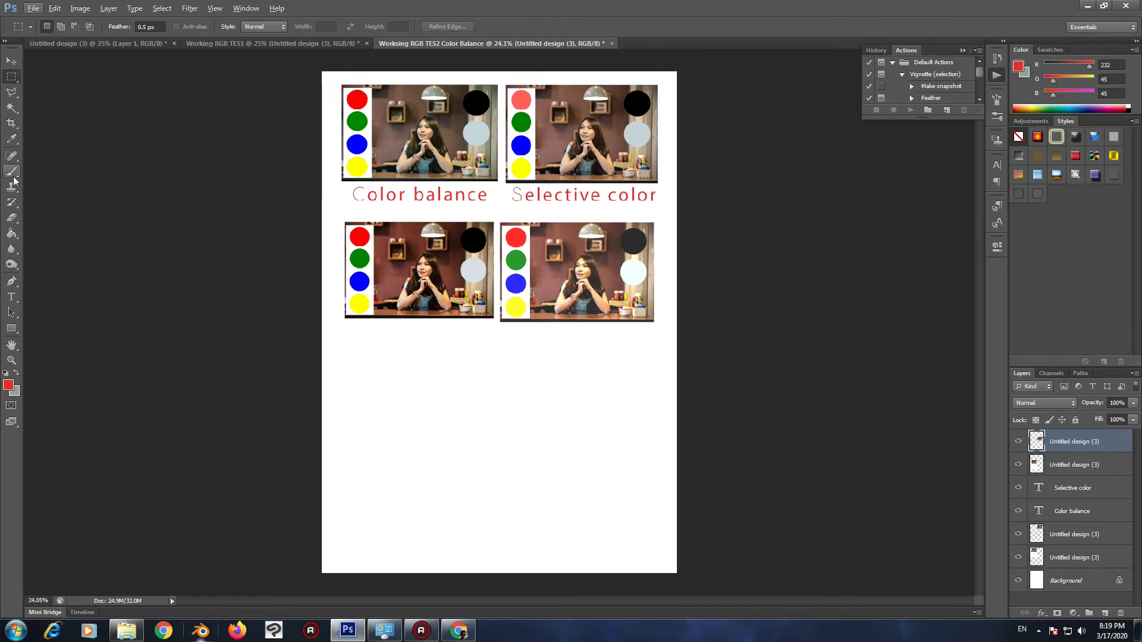
{"action": "left_click", "coordinate": [11, 297]}
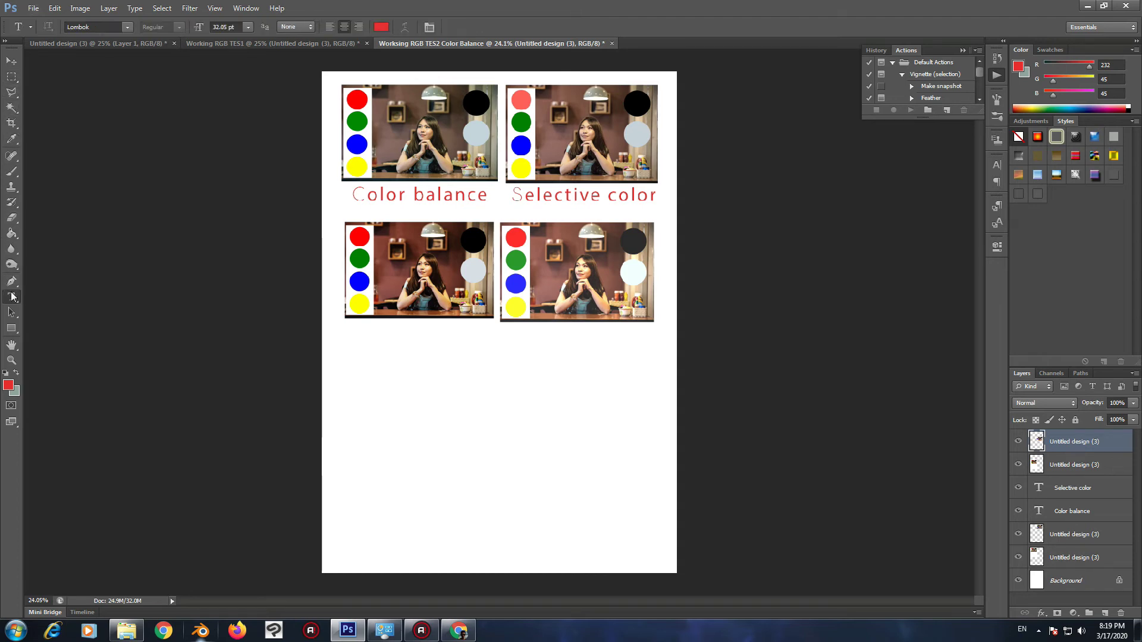
{"action": "left_click", "coordinate": [388, 335]}
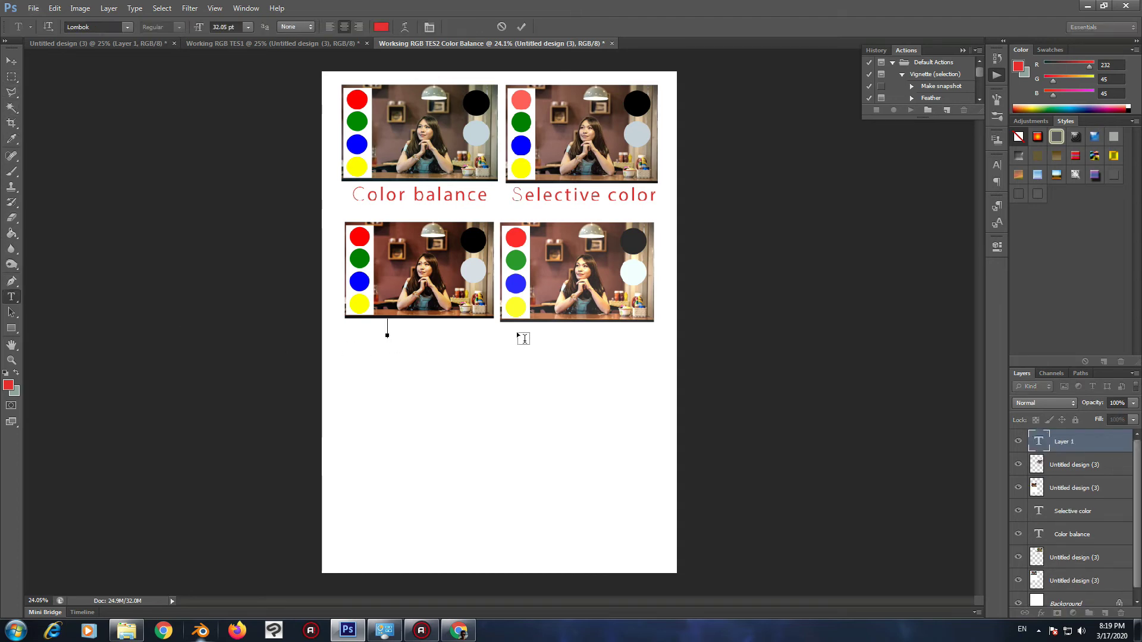
{"action": "type", "text": "Curves"}
{"action": "left_click", "coordinate": [12, 296]}
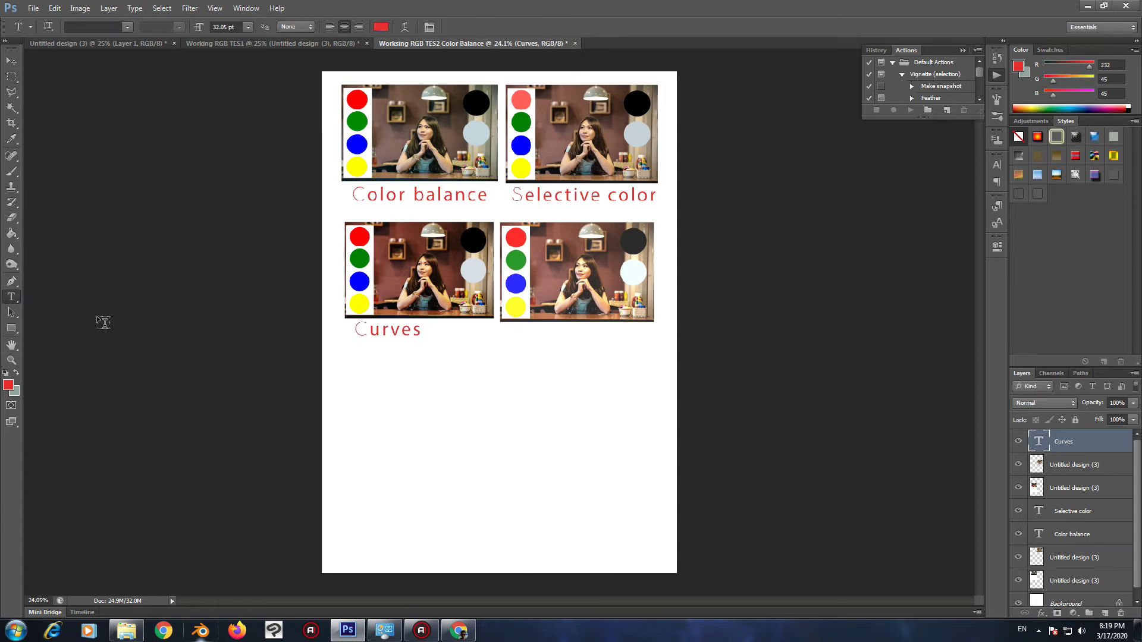
Add the caption "Exposure" and center it below the fourth photo.
{"action": "left_click", "coordinate": [542, 331]}
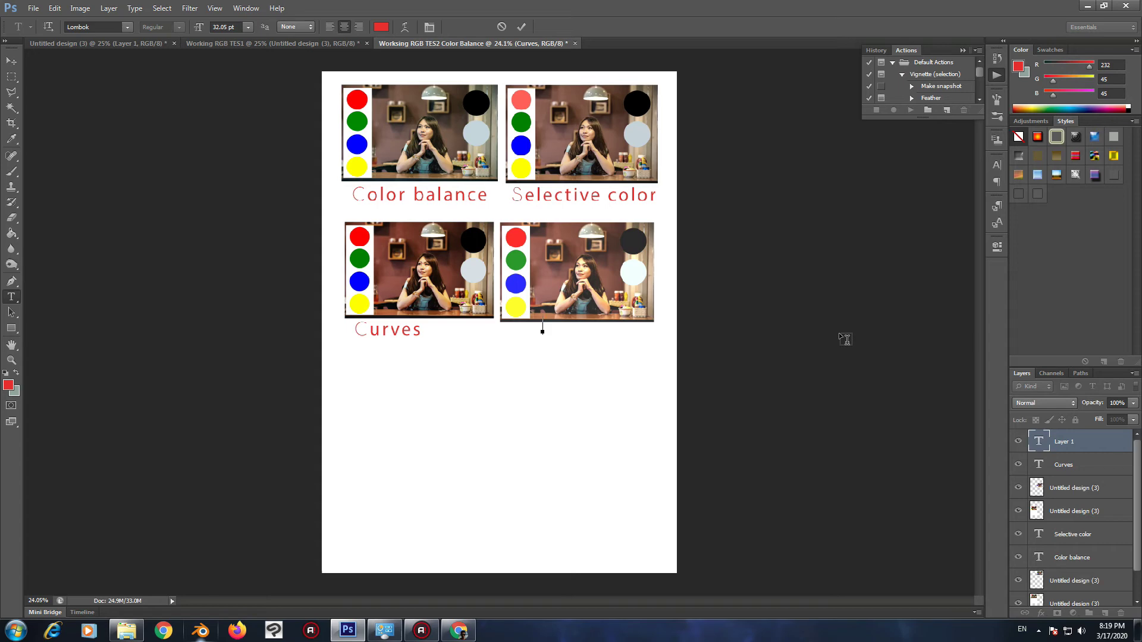
{"action": "key", "text": "ctrl"}
{"action": "type", "text": "Exposure"}
{"action": "left_click", "coordinate": [13, 61]}
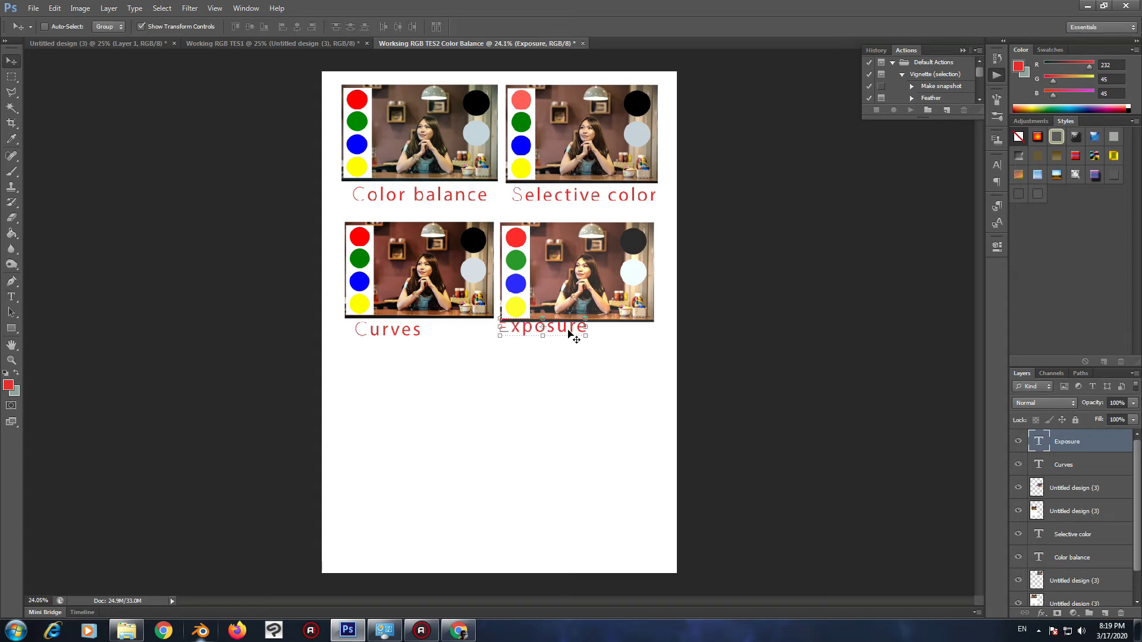
{"action": "left_click_drag", "start_coordinate": [571, 331], "coordinate": [608, 339]}
{"action": "left_click", "coordinate": [11, 77]}
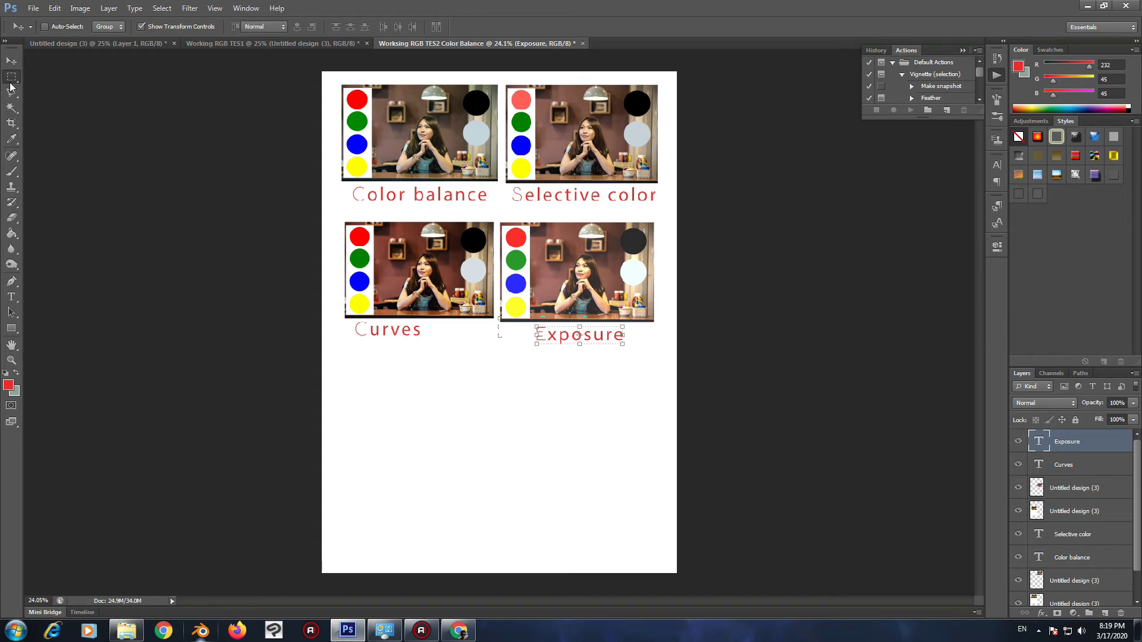
Check the EPSON L310 Series print properties and print one portrait copy of the comparison sheet.
{"action": "left_click", "coordinate": [33, 8]}
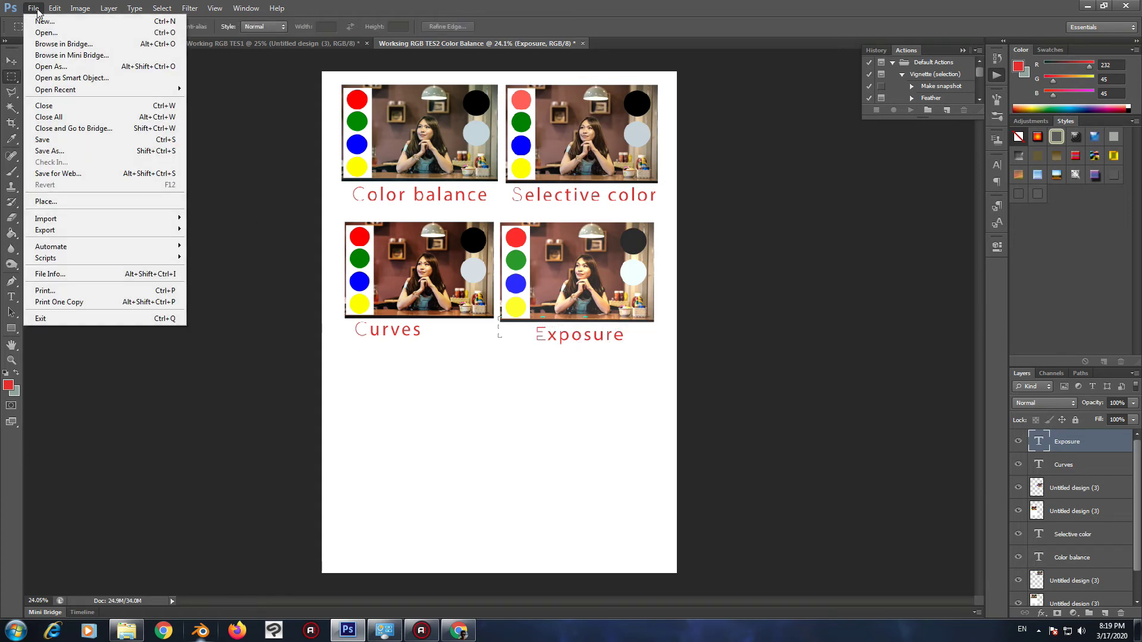
{"action": "left_click", "coordinate": [71, 290]}
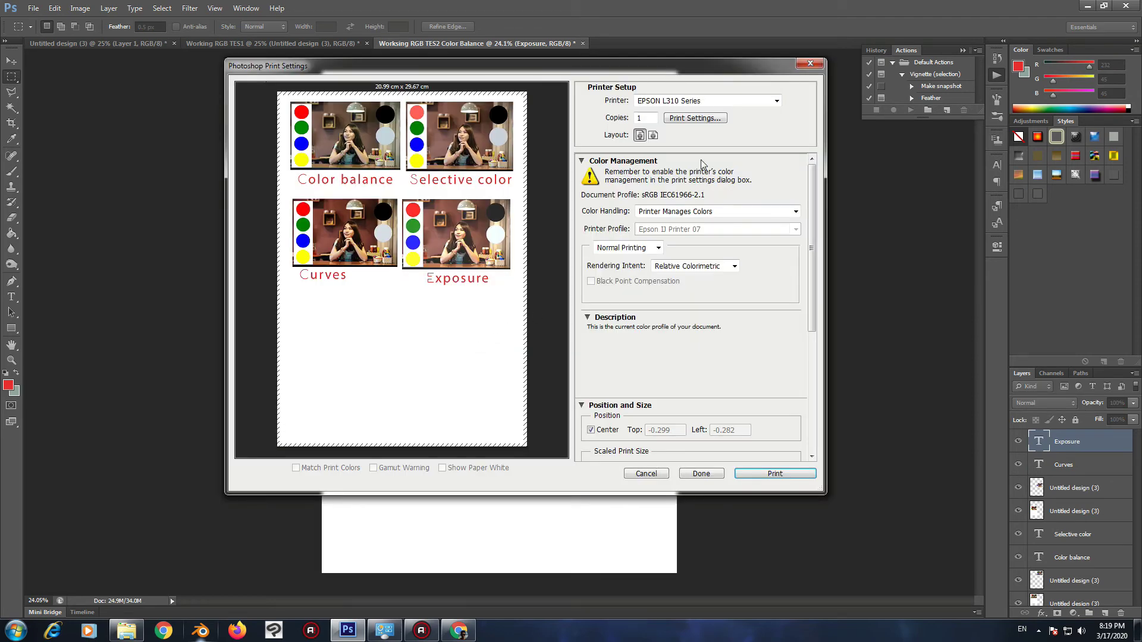
{"action": "left_click", "coordinate": [708, 119]}
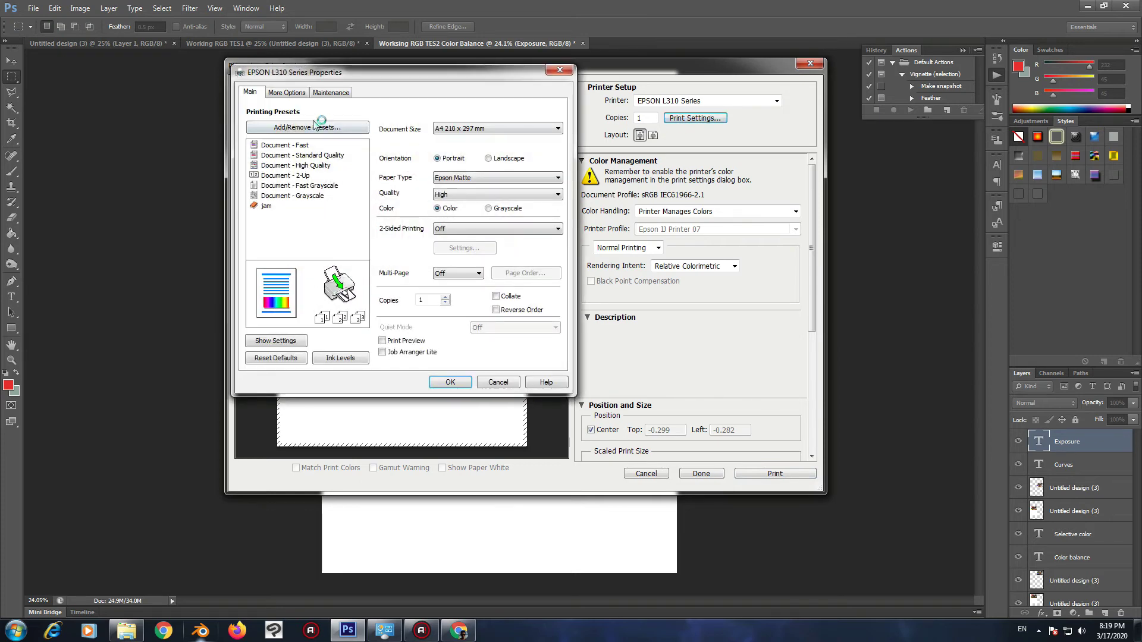
{"action": "left_click", "coordinate": [286, 94]}
{"action": "left_click", "coordinate": [247, 93]}
{"action": "left_click", "coordinate": [447, 382]}
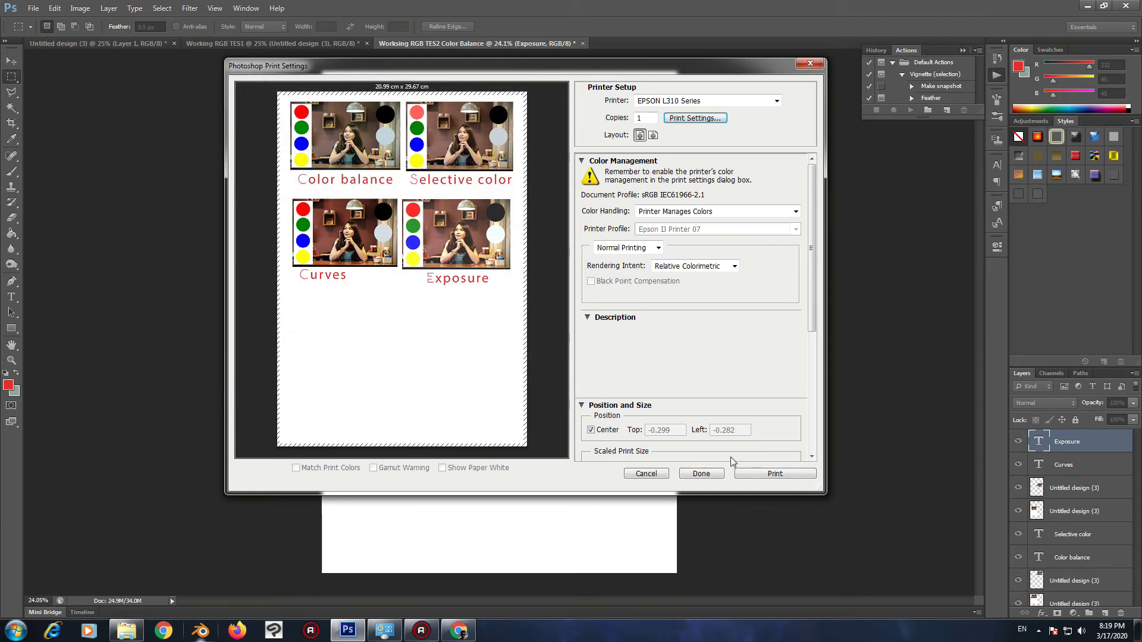
{"action": "left_click", "coordinate": [764, 474]}
{"action": "left_click", "coordinate": [539, 231]}
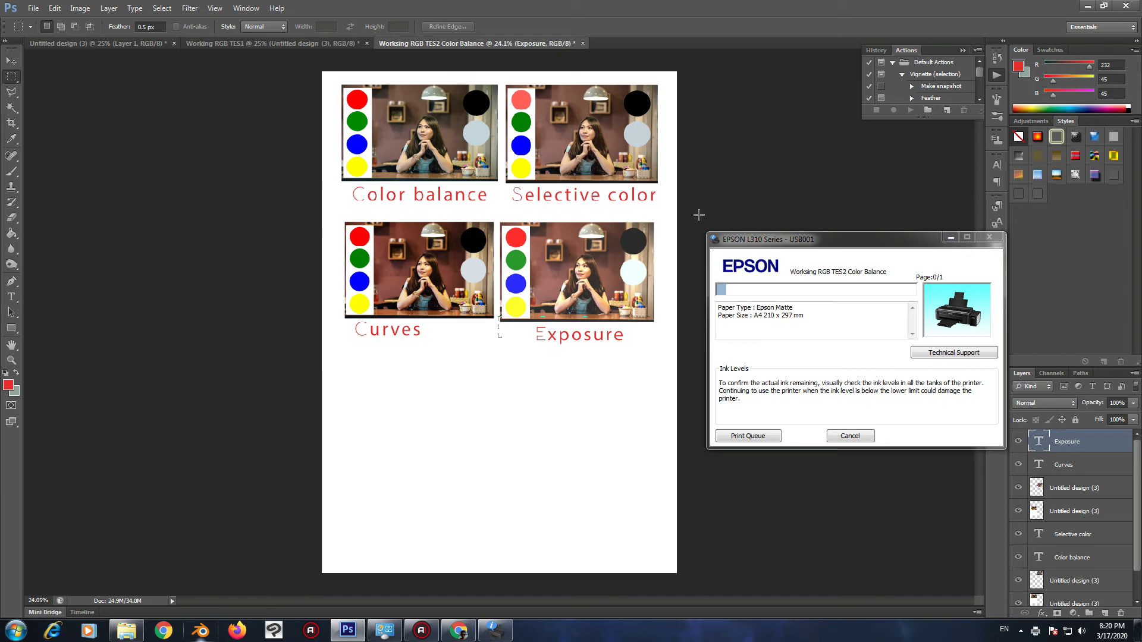
Create an A4 document named "Working RGB TES3 adjust print" with the color profile "Working RGB: sRGB IEC61966-2.1".
{"action": "left_click", "coordinate": [33, 9]}
{"action": "left_click", "coordinate": [70, 43]}
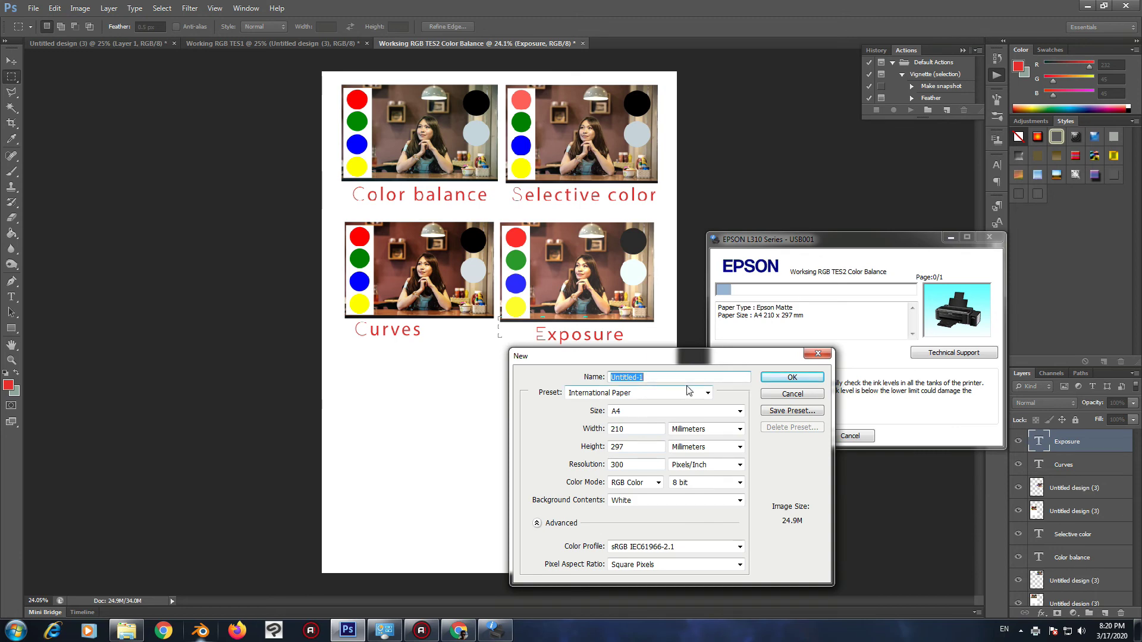
{"action": "type", "text": "Wors"}
{"action": "type", "text": "adjust print"}
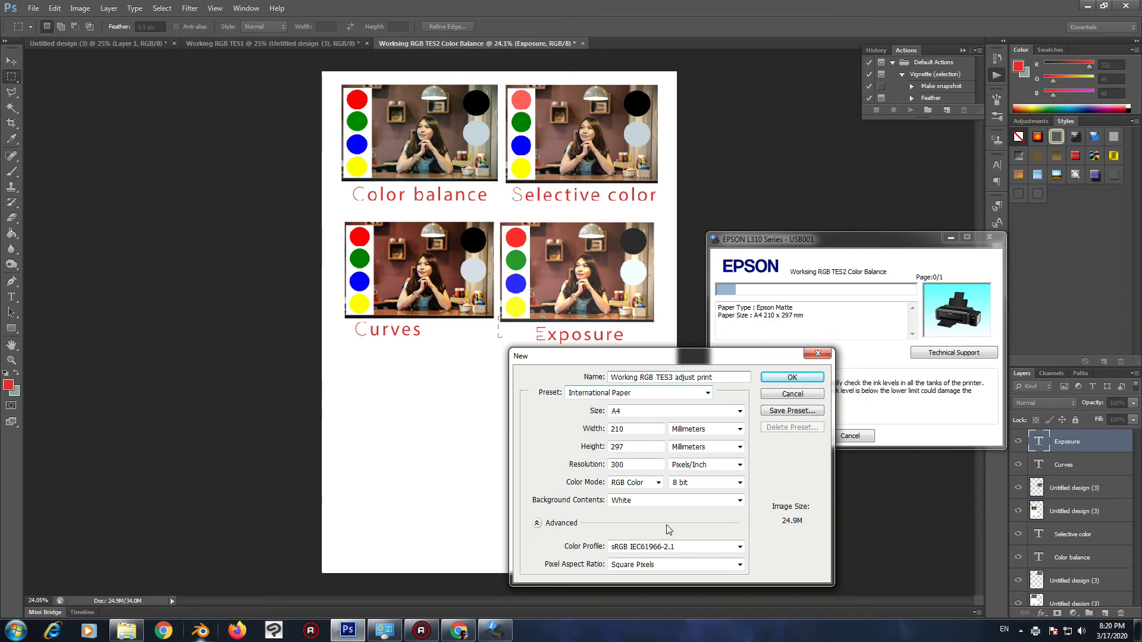
{"action": "left_click", "coordinate": [673, 547]}
{"action": "scroll", "coordinate": [706, 119], "scroll_direction": "up", "scroll_amount": 1}
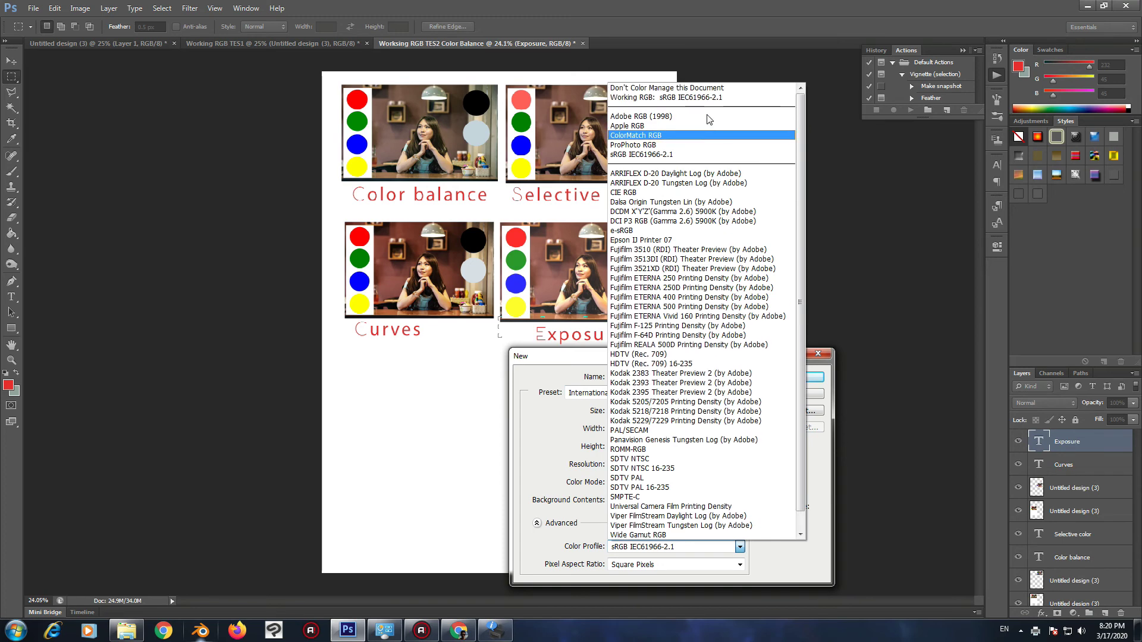
{"action": "left_click", "coordinate": [708, 97]}
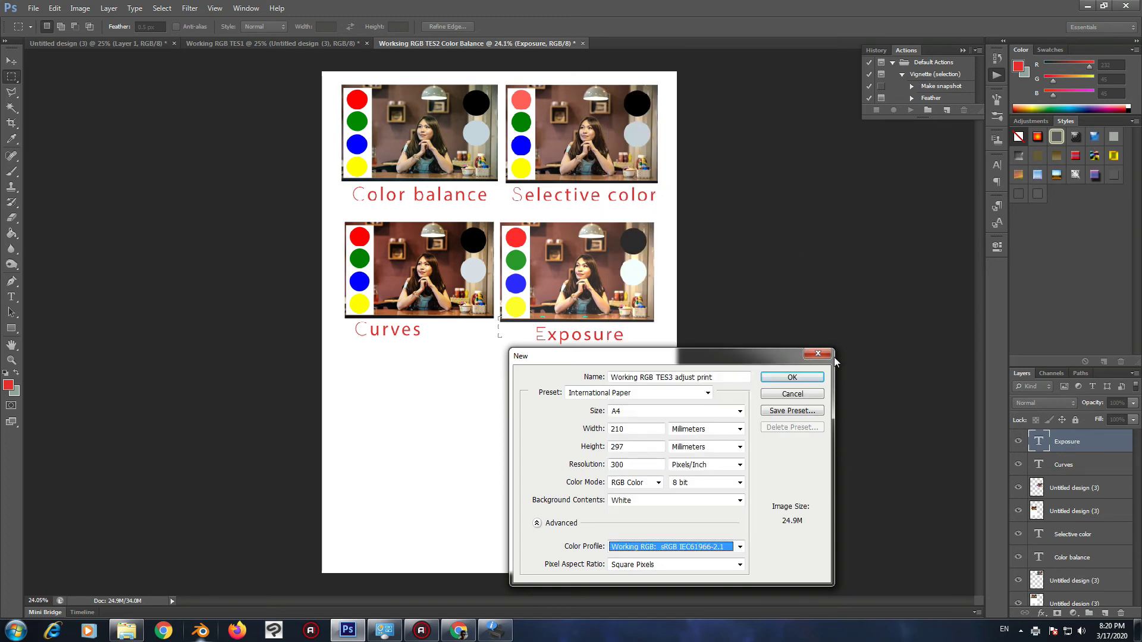
{"action": "left_click", "coordinate": [803, 380]}
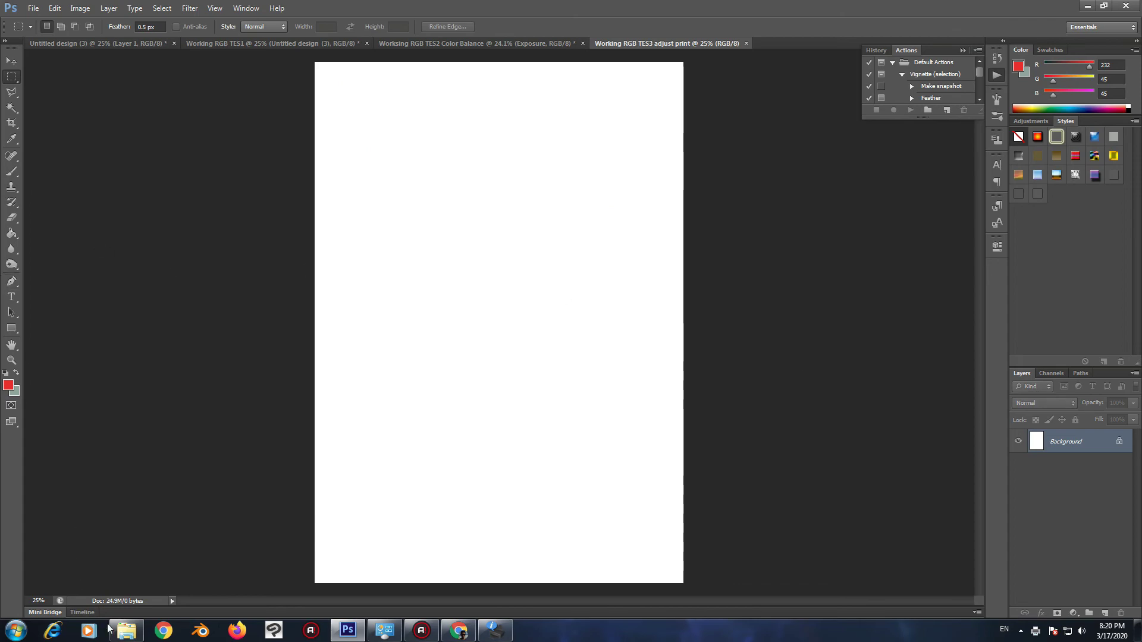
Place the PDF "Untitled design (3)" from the Downloads folder into the new document at 100% size.
{"action": "left_click", "coordinate": [126, 631]}
{"action": "left_click_drag", "start_coordinate": [159, 87], "coordinate": [664, 266]}
{"action": "left_click", "coordinate": [659, 363]}
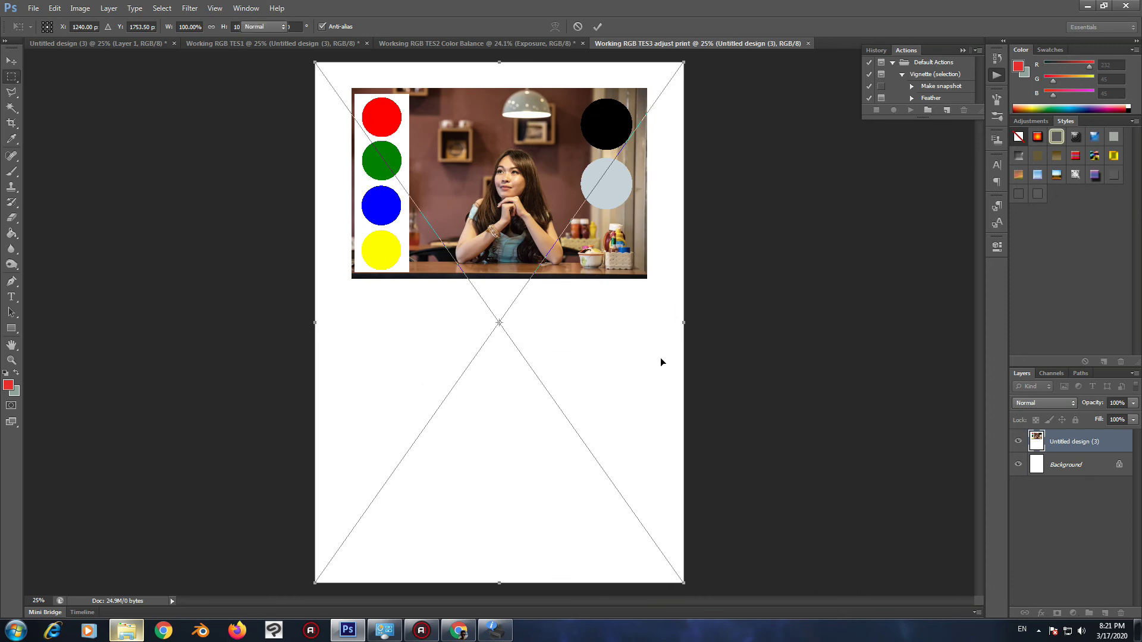
{"action": "key", "text": "Return"}
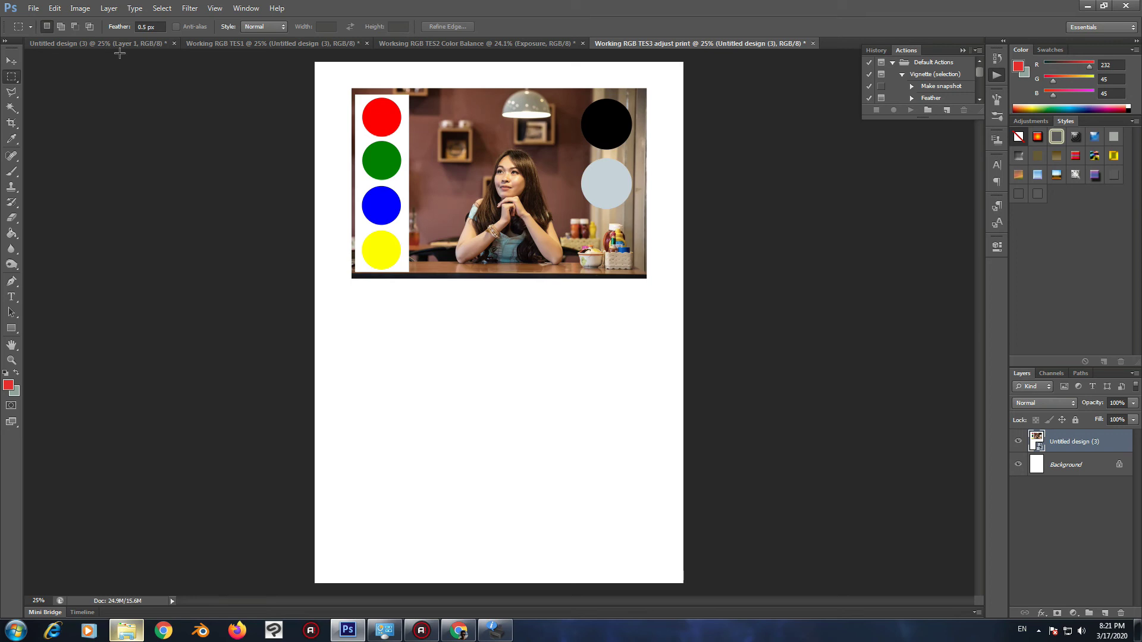
Open the EPSON L310 Series print properties for this document and switch to custom color correction with Color Controls.
{"action": "left_click", "coordinate": [33, 8]}
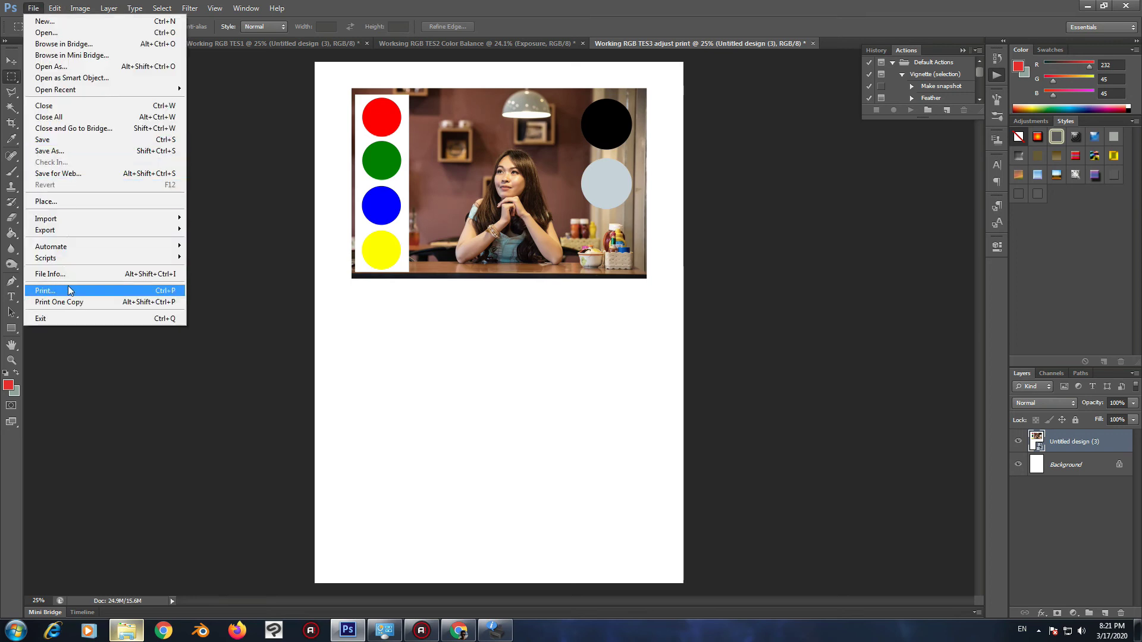
{"action": "left_click", "coordinate": [48, 290]}
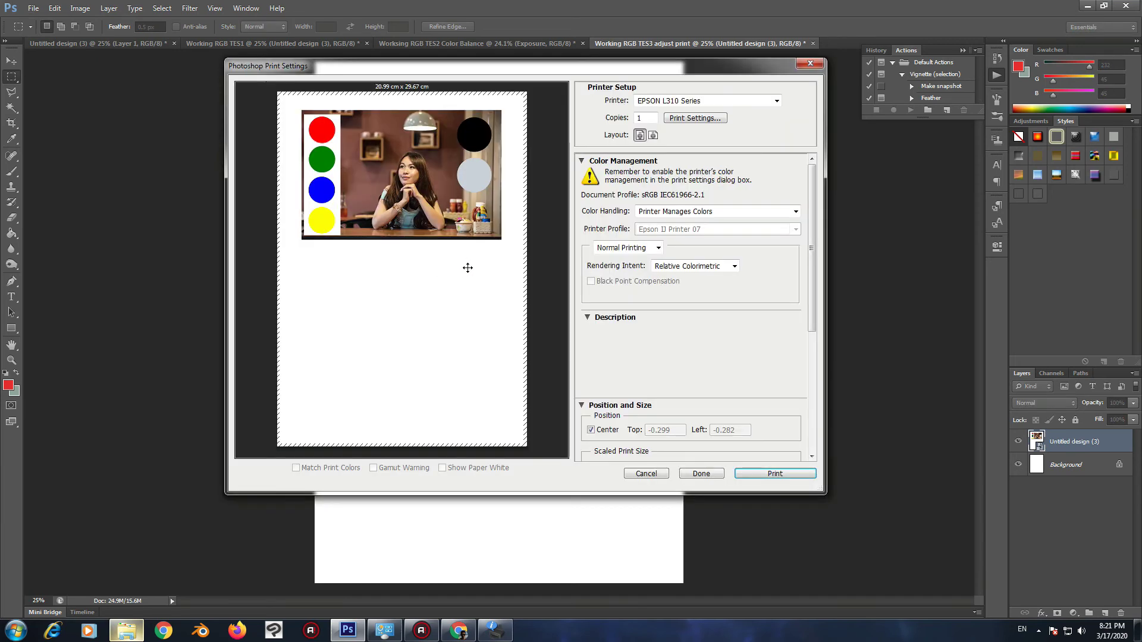
{"action": "left_click", "coordinate": [707, 121]}
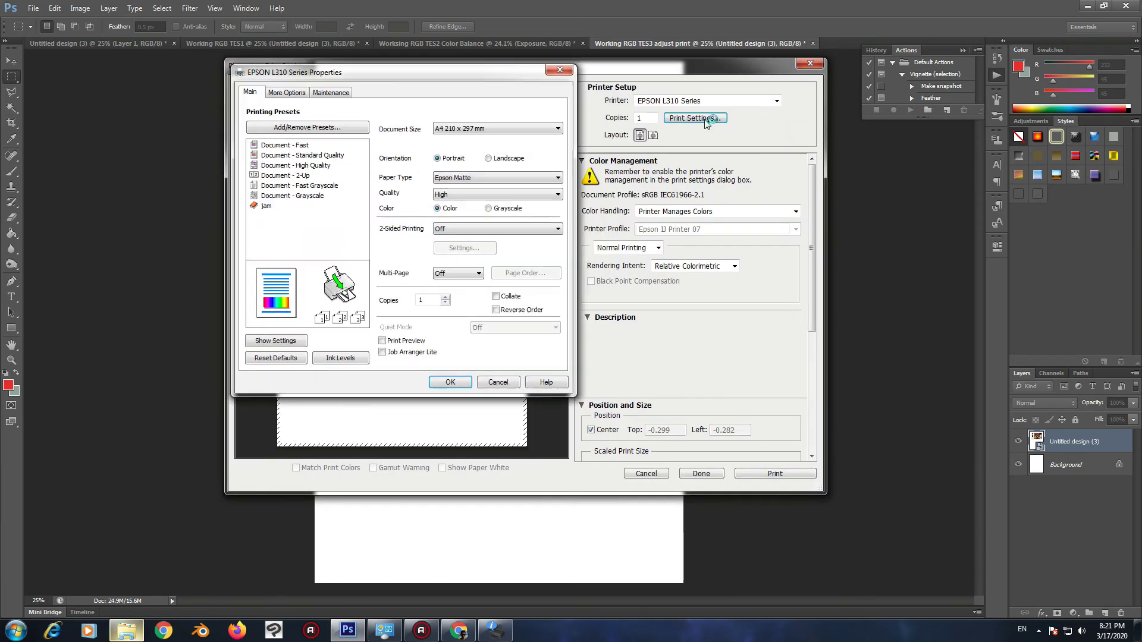
{"action": "left_click", "coordinate": [291, 94]}
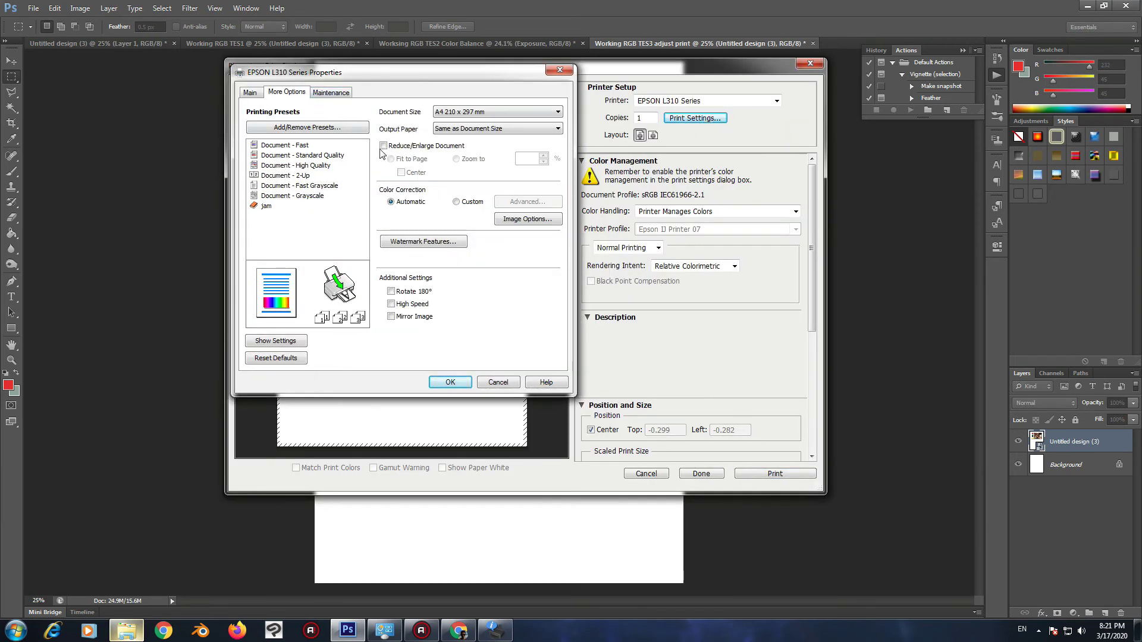
{"action": "left_click", "coordinate": [456, 203]}
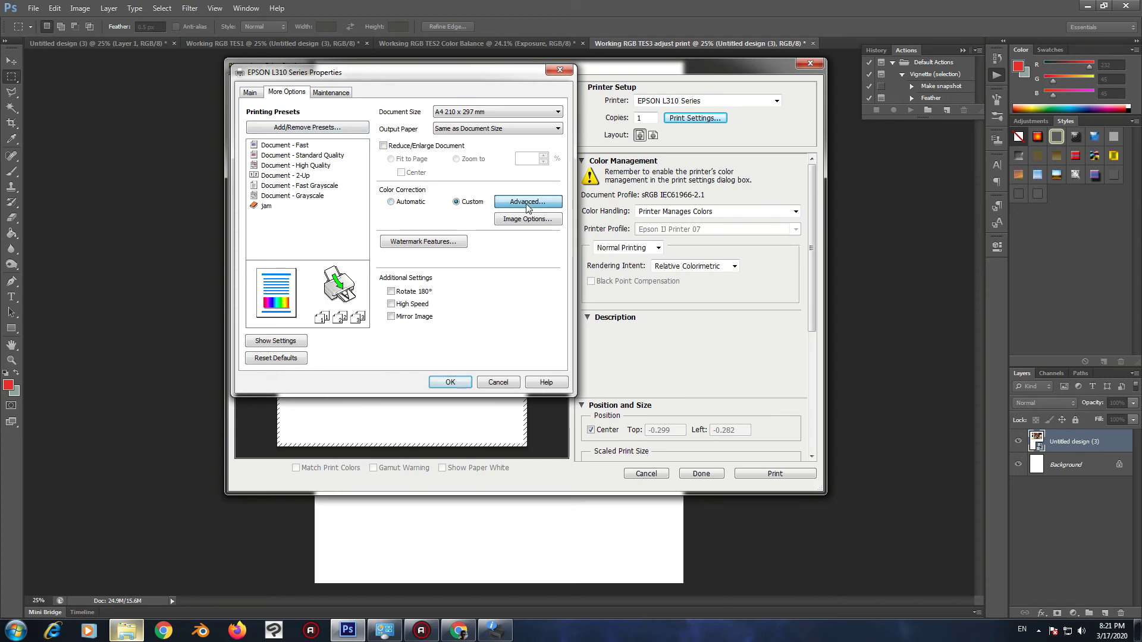
{"action": "left_click", "coordinate": [525, 202]}
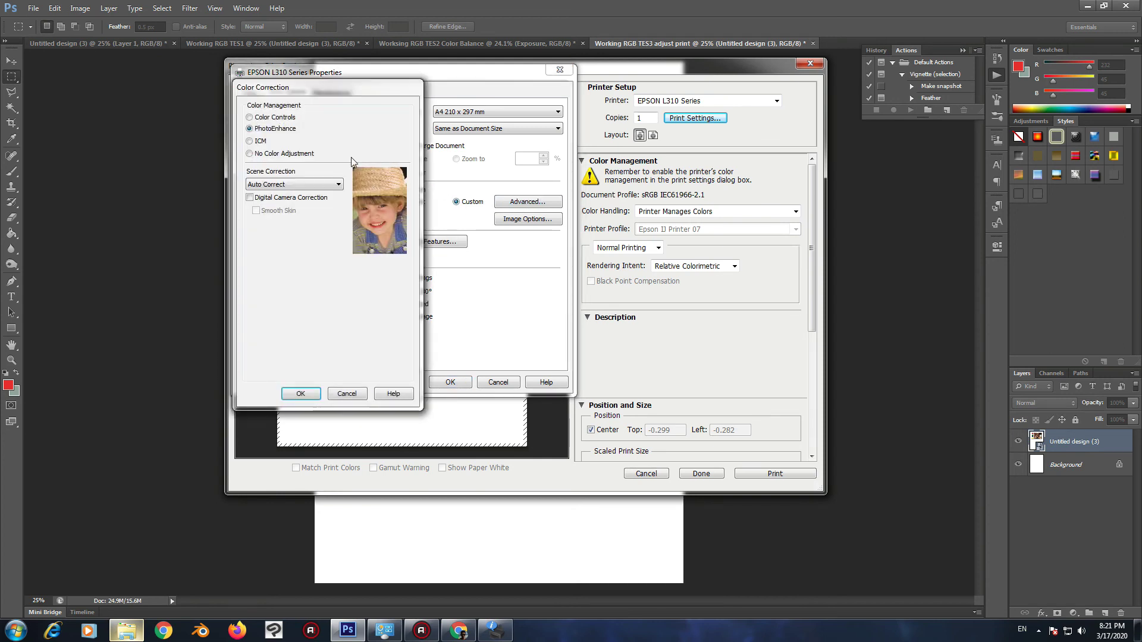
{"action": "left_click", "coordinate": [282, 122]}
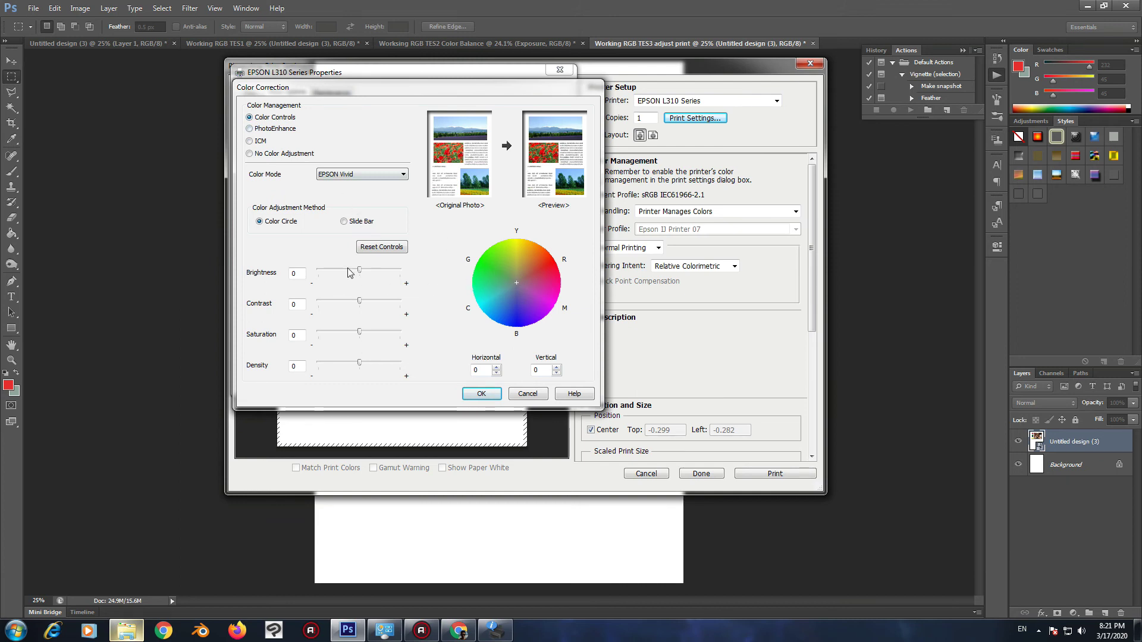
Try brightness 5, contrast 6, saturation 7 and density 10 for the print color correction, and reset the controls.
{"action": "mouse_move", "coordinate": [359, 270]}
{"action": "left_mouse_down"}
{"action": "mouse_move", "coordinate": [369, 301]}
{"action": "mouse_move", "coordinate": [334, 301]}
{"action": "mouse_move", "coordinate": [369, 301]}
{"action": "mouse_move", "coordinate": [353, 270]}
{"action": "mouse_move", "coordinate": [367, 270]}
{"action": "left_mouse_up"}
{"action": "left_click_drag", "start_coordinate": [359, 332], "coordinate": [376, 367]}
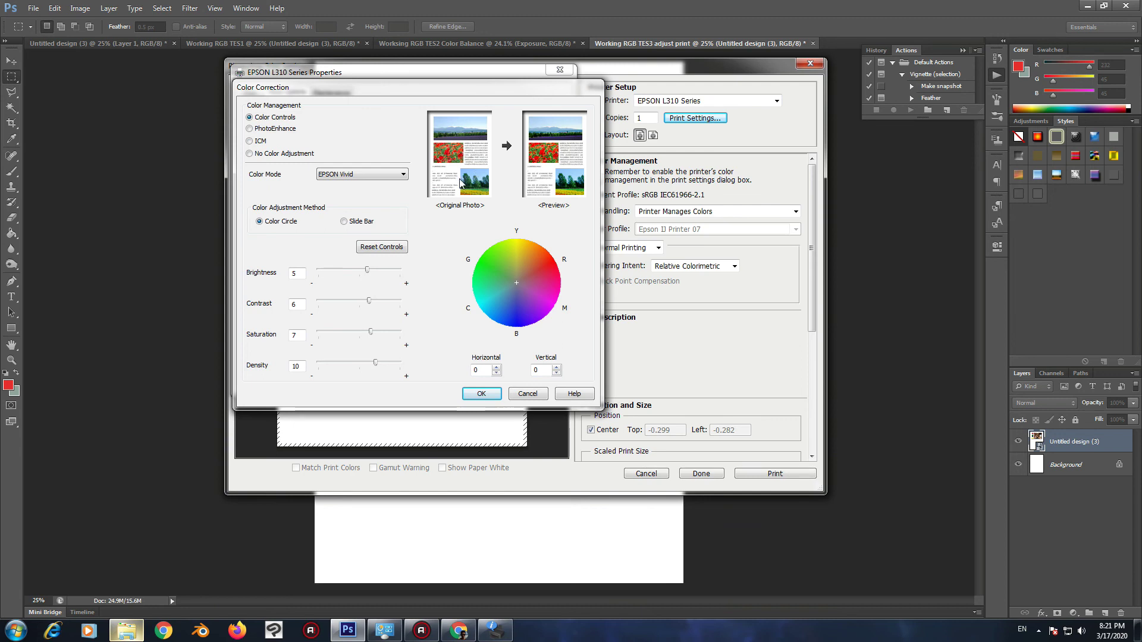
{"action": "left_click", "coordinate": [384, 253]}
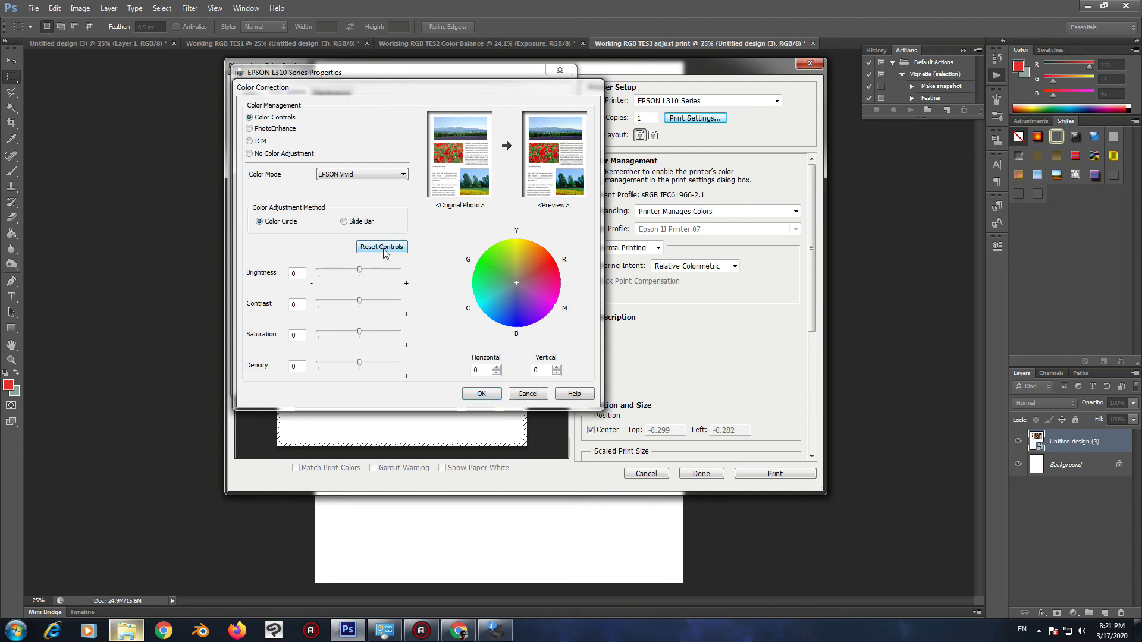
Using the Slide Bar adjustment method, raise cyan slightly, set magenta and yellow to -5 each, and accept the printer properties.
{"action": "left_click", "coordinate": [343, 221]}
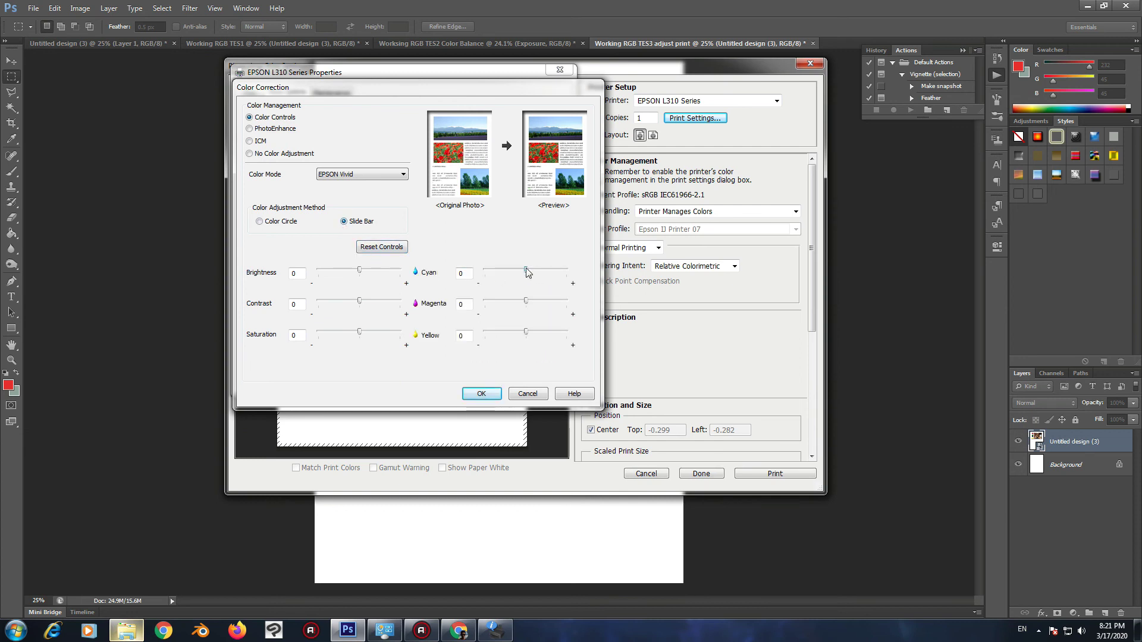
{"action": "left_click_drag", "start_coordinate": [529, 272], "coordinate": [533, 274]}
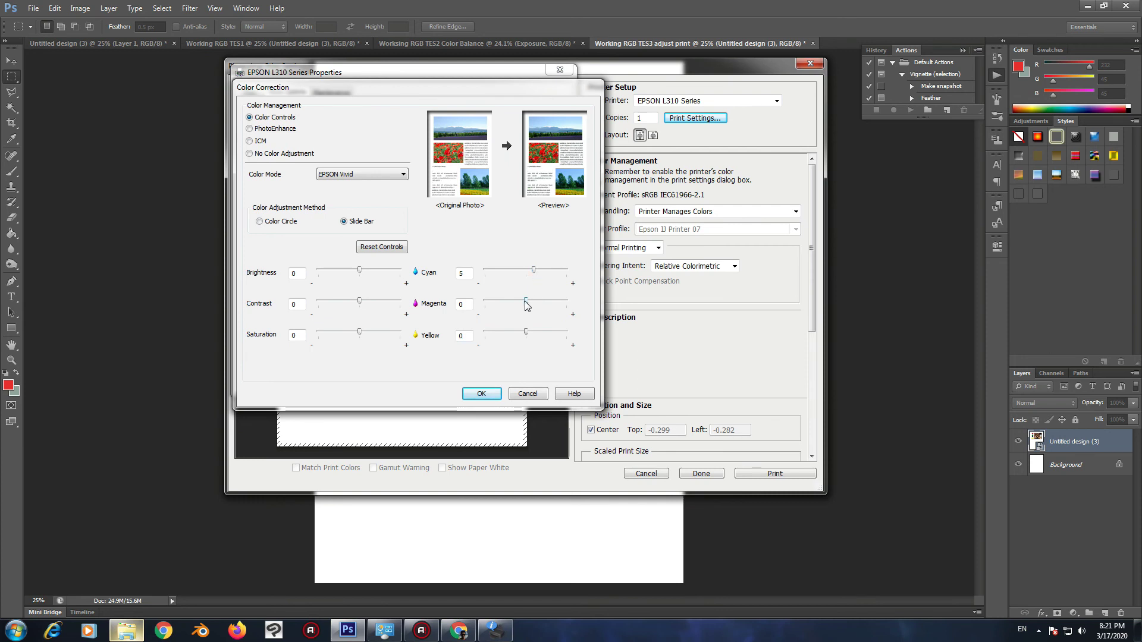
{"action": "left_click_drag", "start_coordinate": [526, 305], "coordinate": [518, 305]}
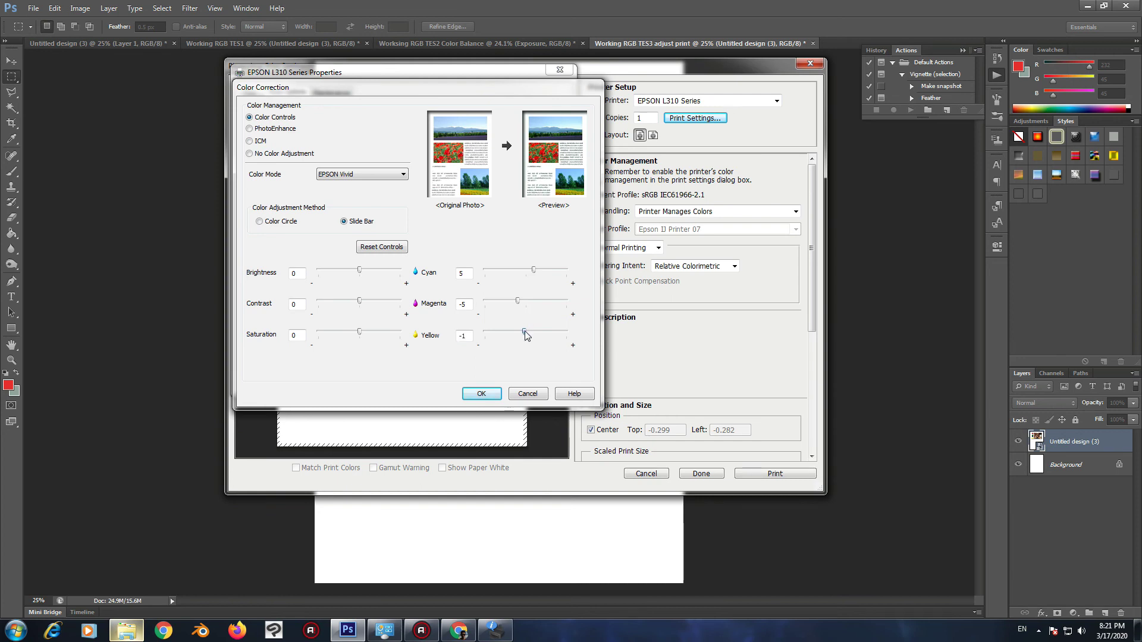
{"action": "left_click_drag", "start_coordinate": [521, 330], "coordinate": [518, 331]}
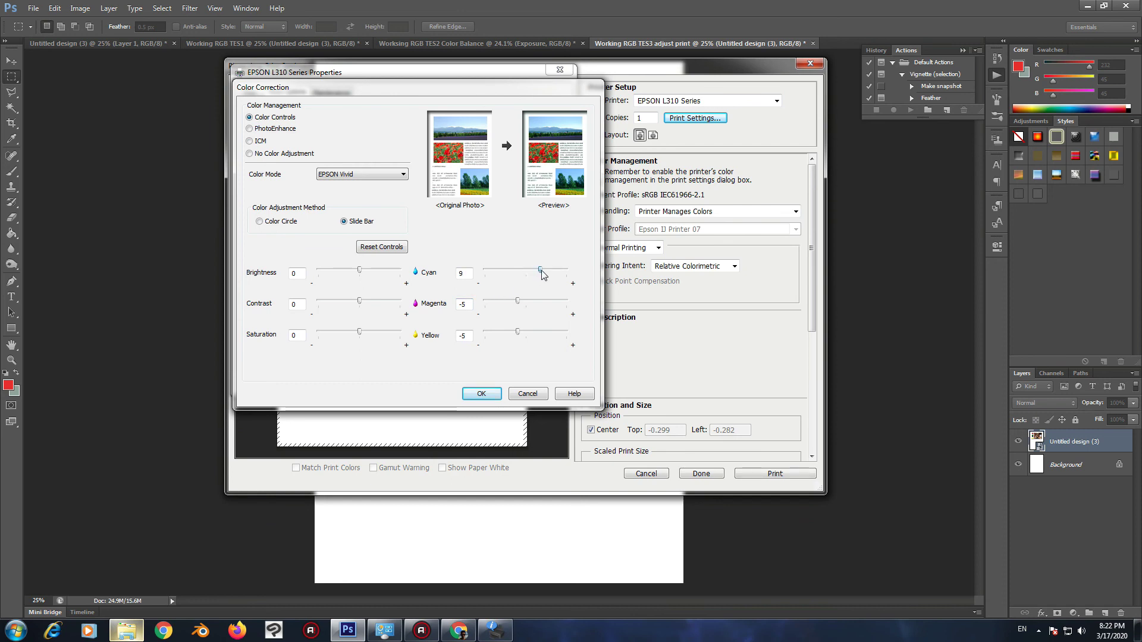
{"action": "left_click_drag", "start_coordinate": [541, 274], "coordinate": [535, 277]}
{"action": "left_click", "coordinate": [482, 394]}
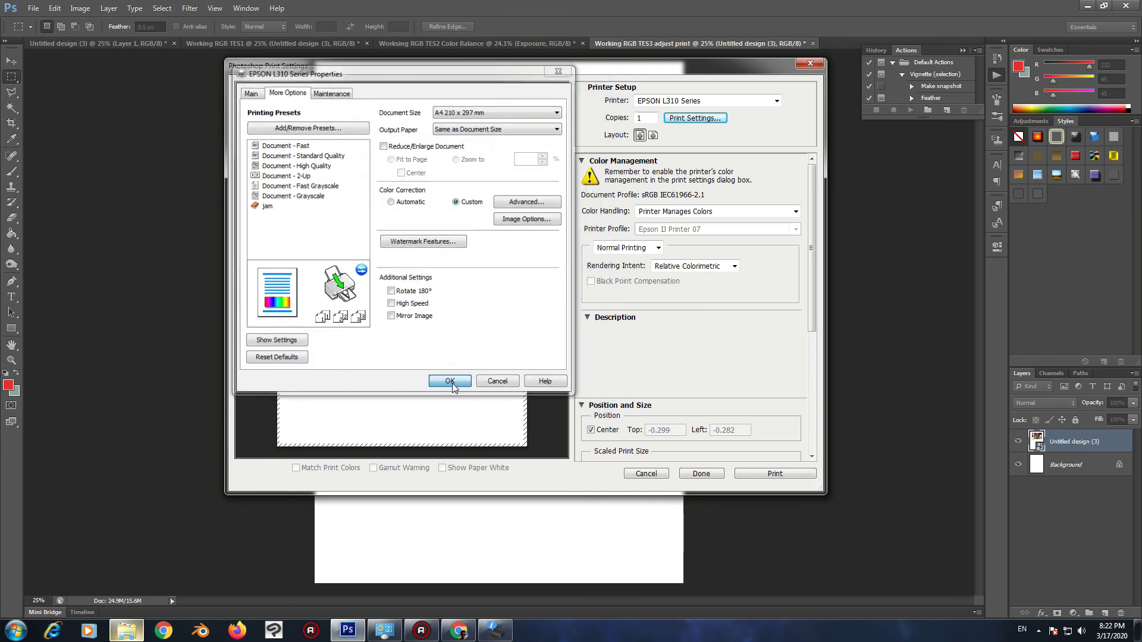
{"action": "left_click", "coordinate": [452, 383]}
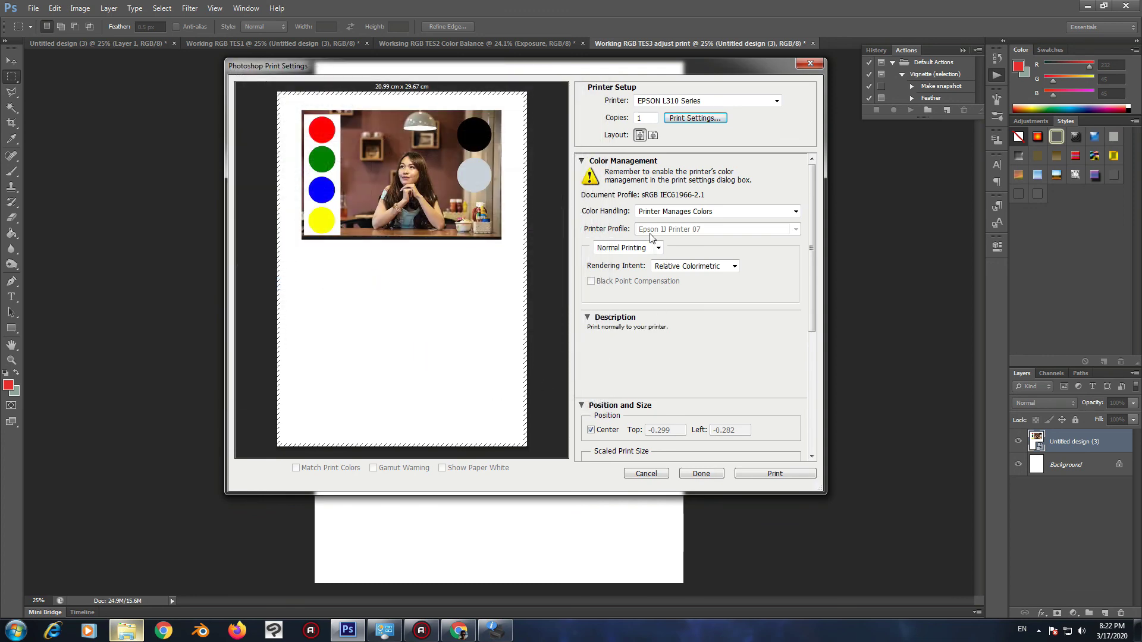
Keep color handling on Printer Manages Colors and print one copy of the document, accepting the clipping at the paper's edges.
{"action": "mouse_move", "coordinate": [644, 215]}
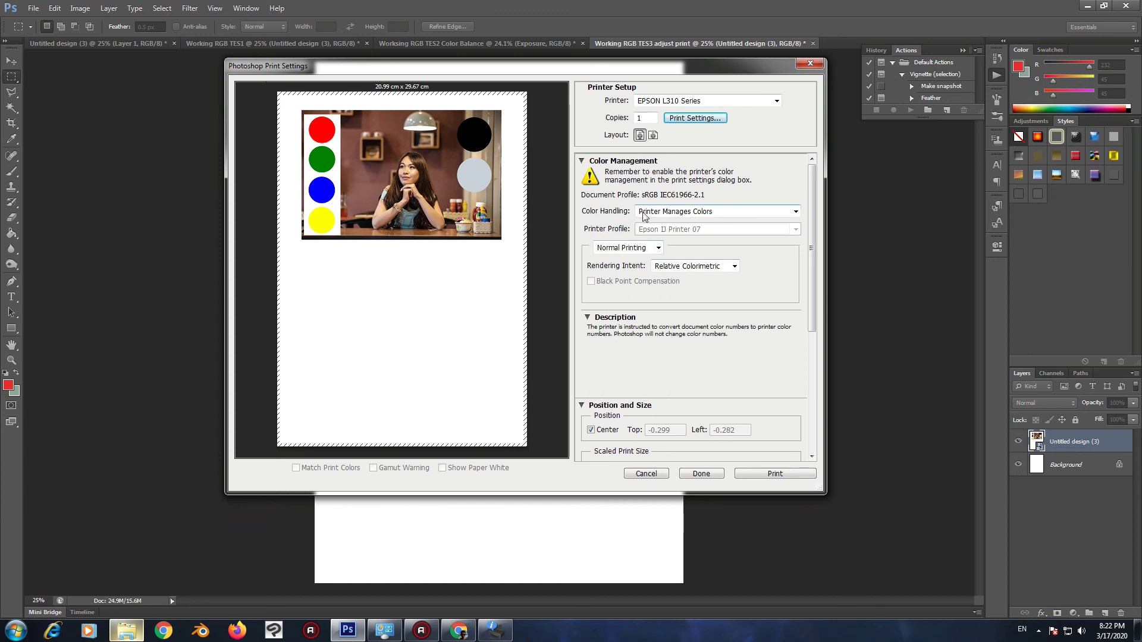
{"action": "left_click", "coordinate": [707, 214]}
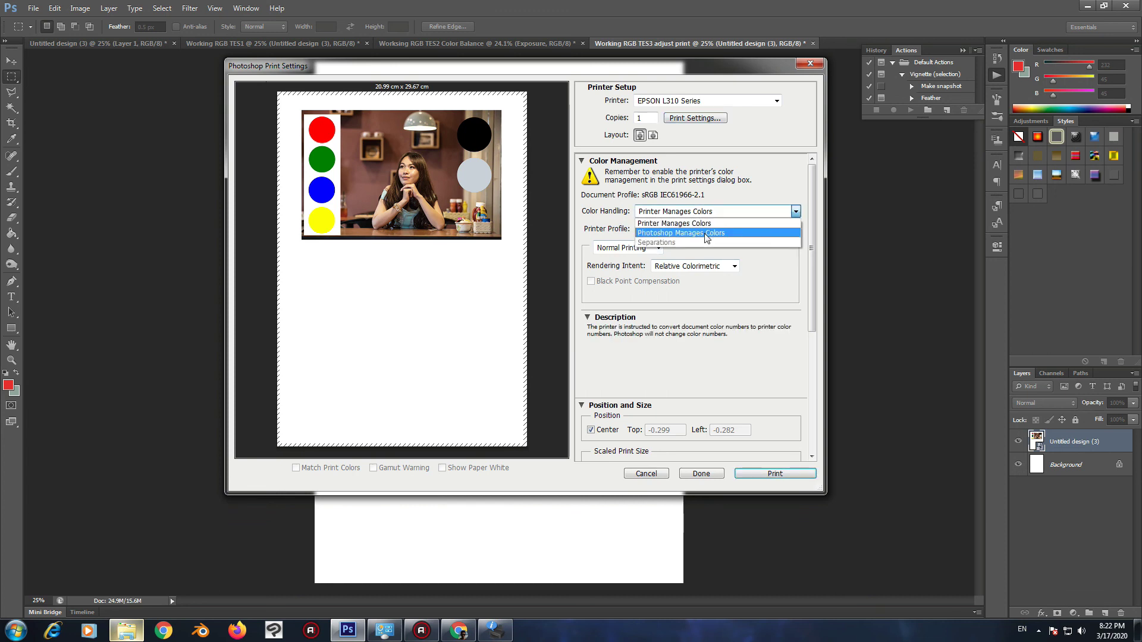
{"action": "left_click", "coordinate": [708, 216]}
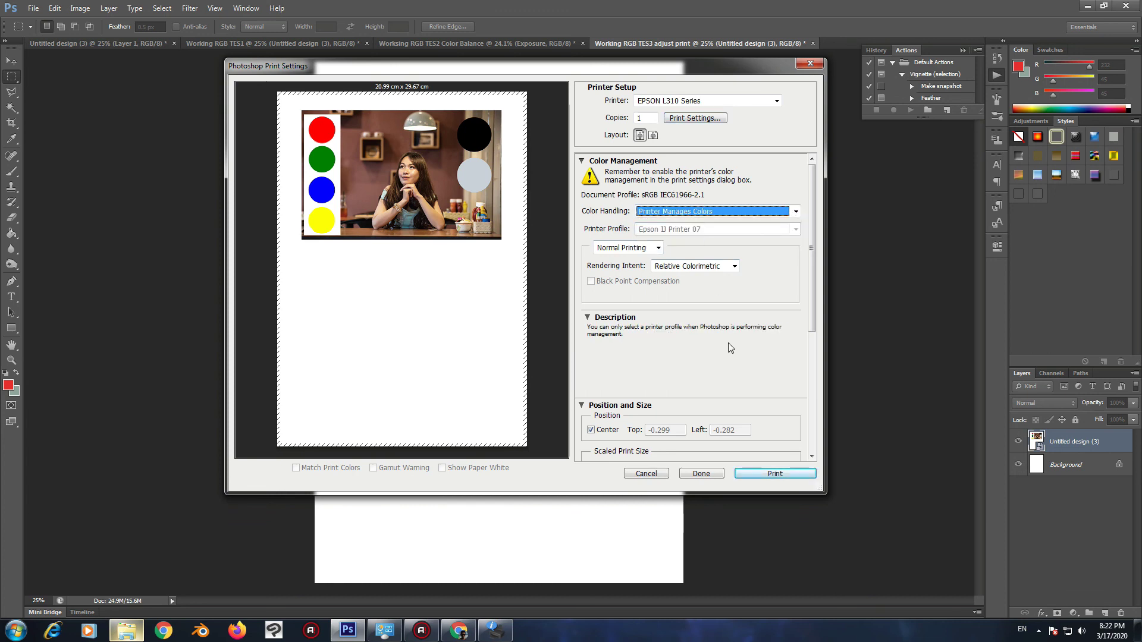
{"action": "left_click", "coordinate": [766, 472]}
{"action": "left_click", "coordinate": [544, 233]}
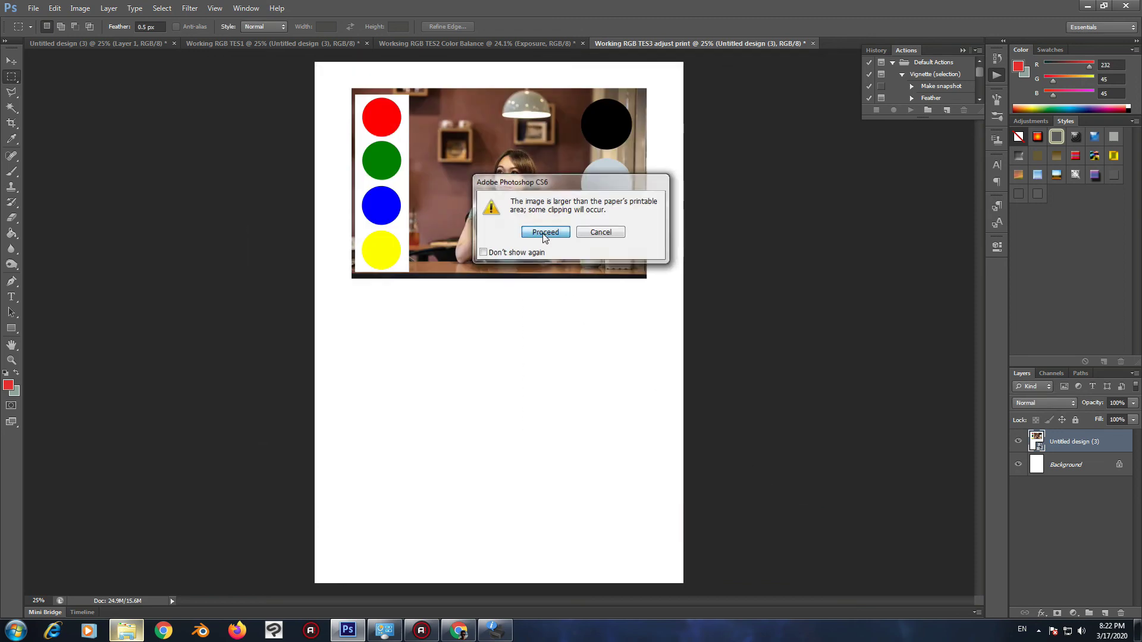